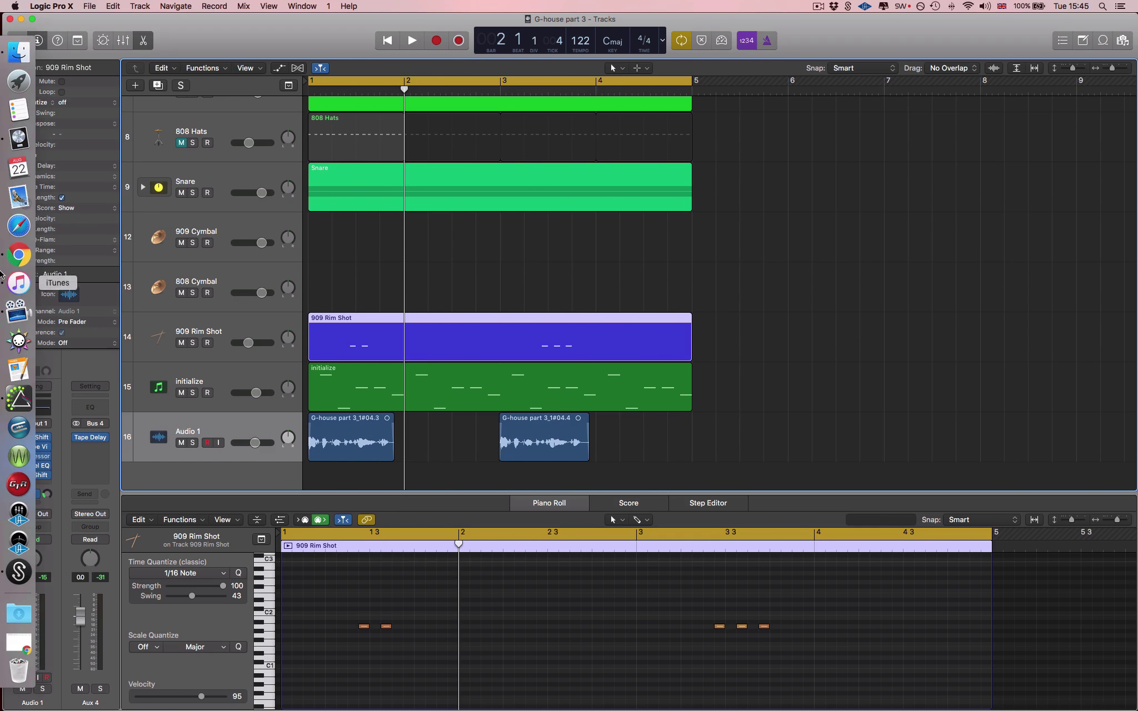
- Switch to Chrome to check the lyrics search result for Hypnotize, and return to Logic Pro X
left_click(8, 259)
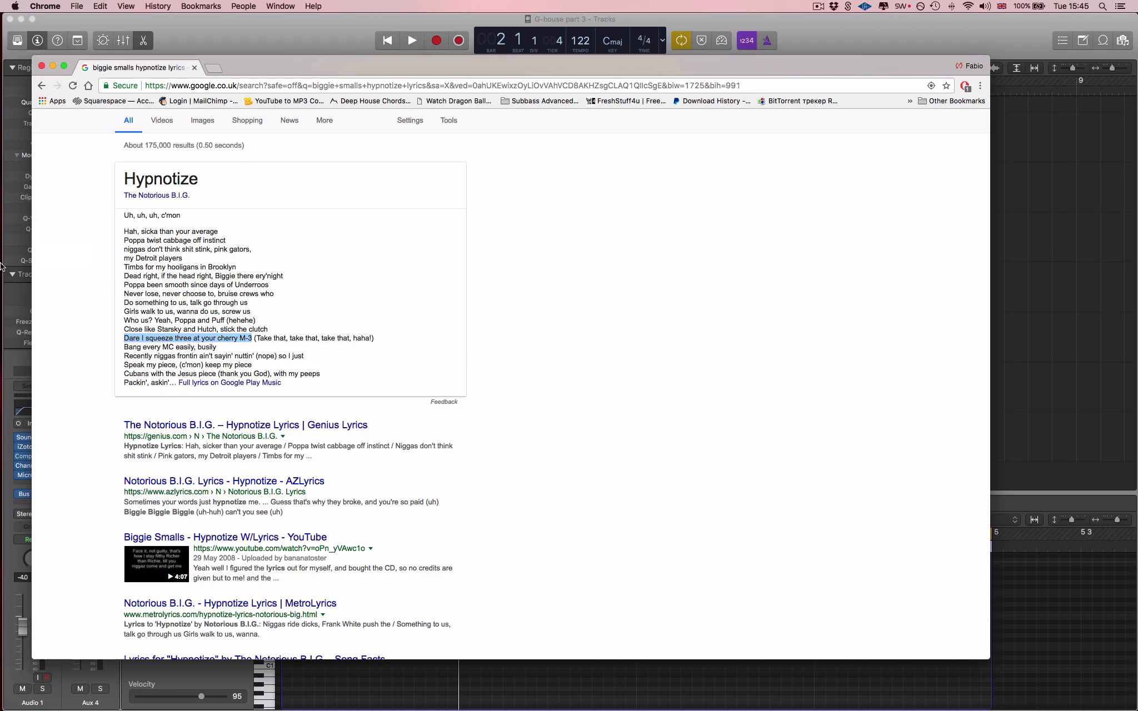
left_click(14, 361)
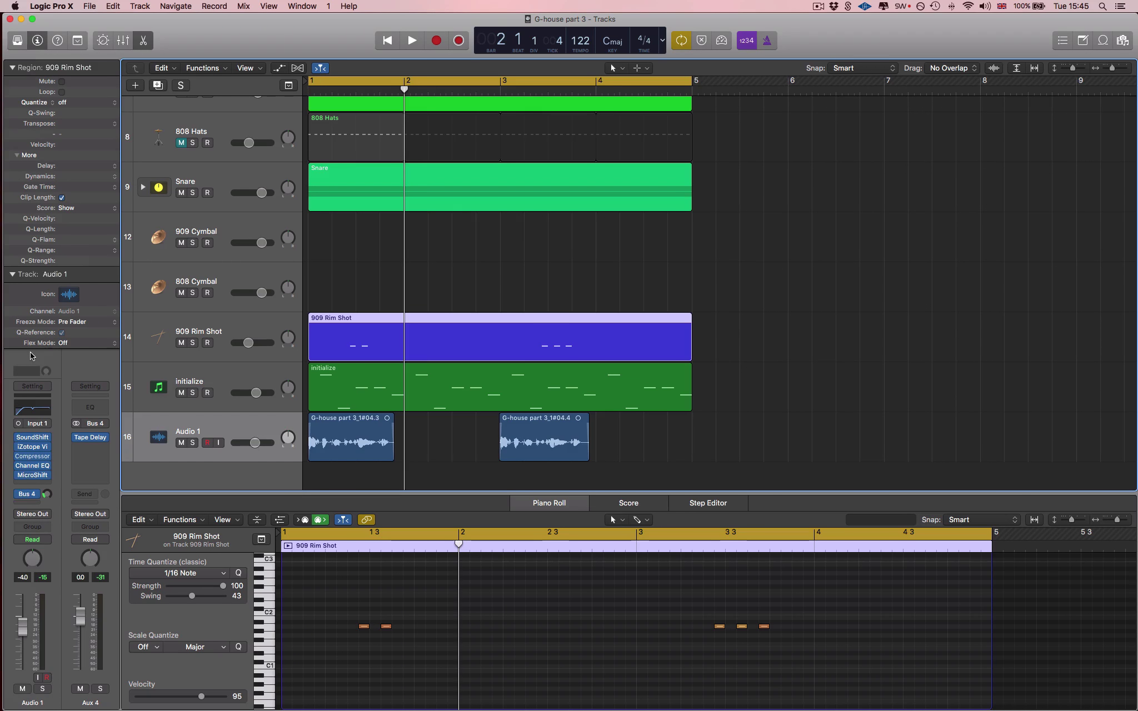
- Deselect the 909 Rim Shot region and play the four-bar loop to hear the processed vocal in the full beat
left_click(470, 438)
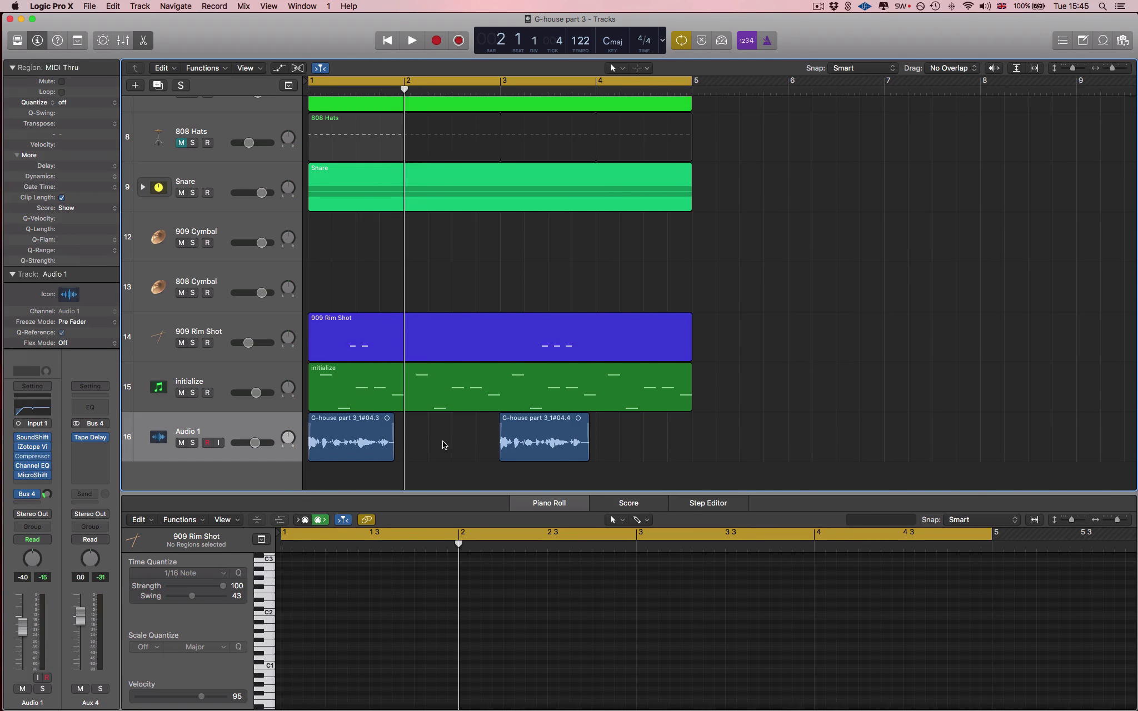
key("space")
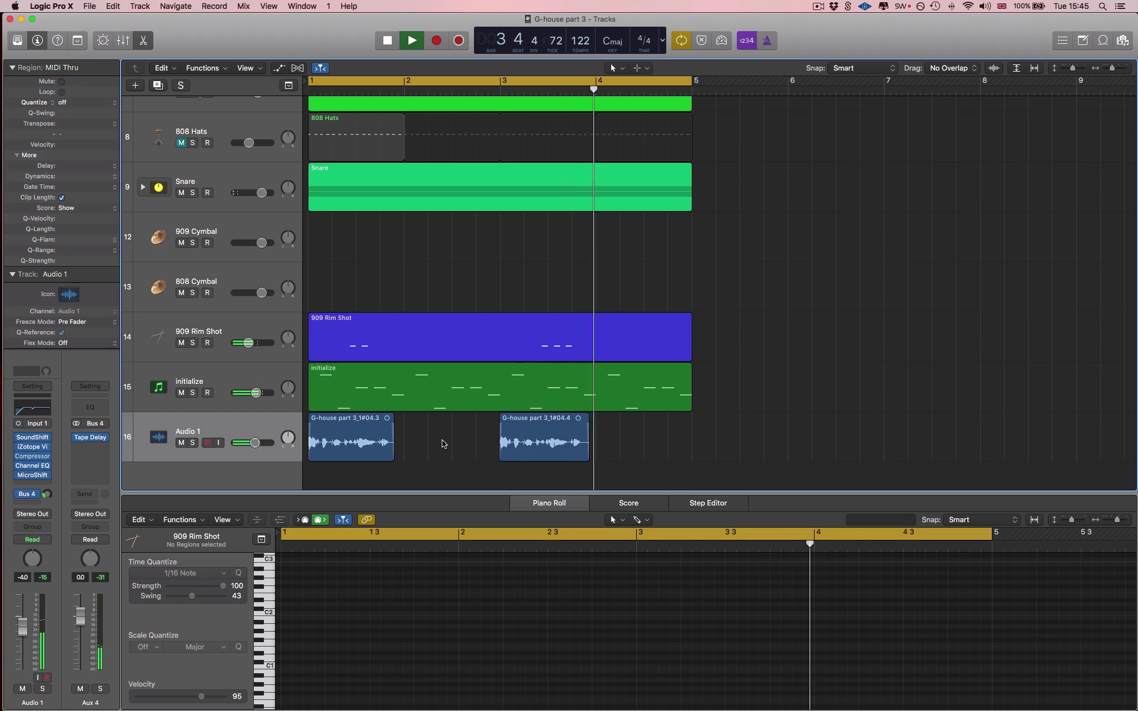
key("space")
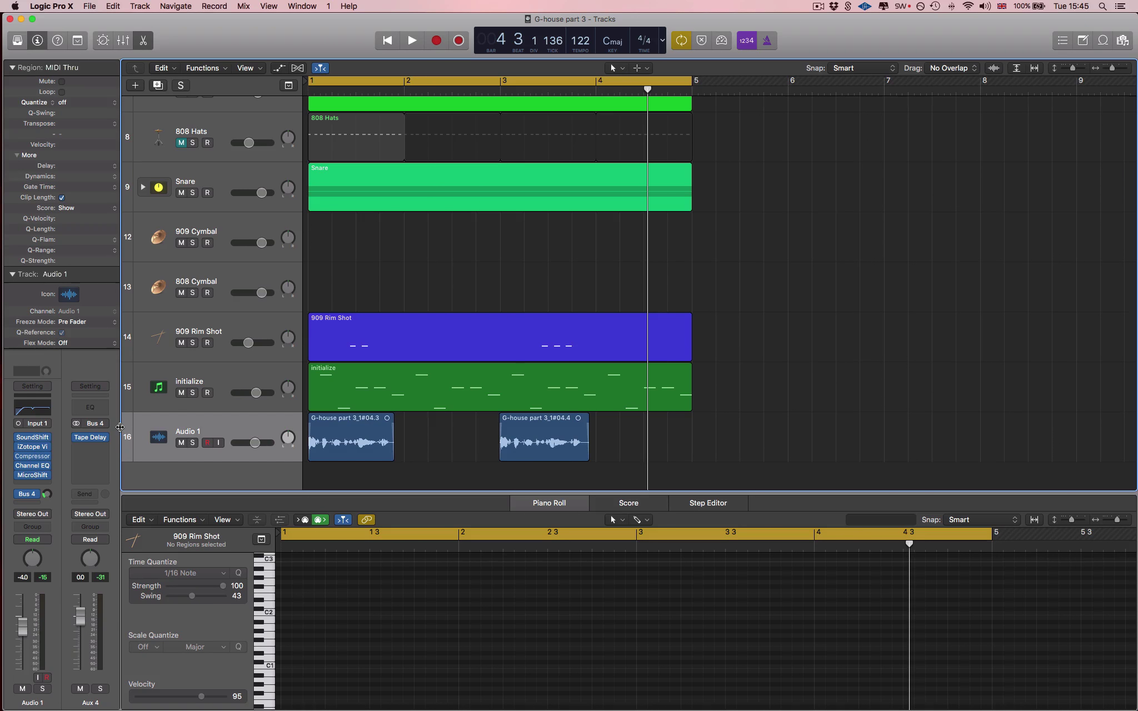
- Bypass every insert and the Bus 4 send on Audio 1, then solo the track and play the dry vocal
left_click(21, 439)
mouse_move(20, 450)
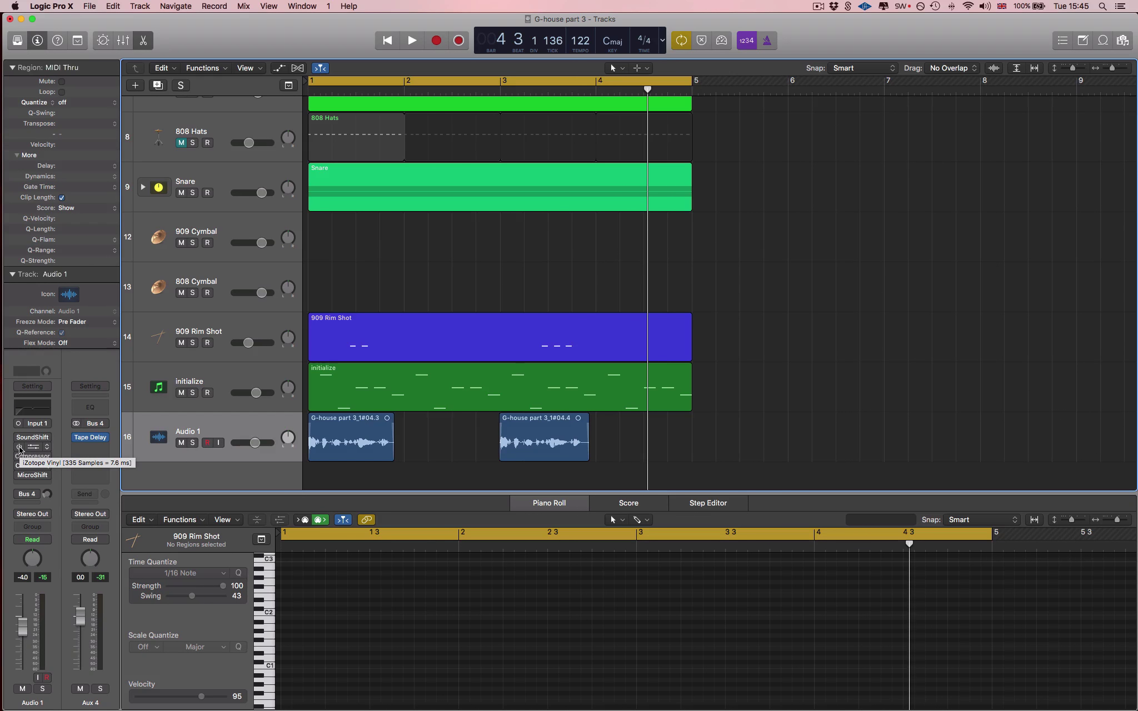
left_click(192, 443)
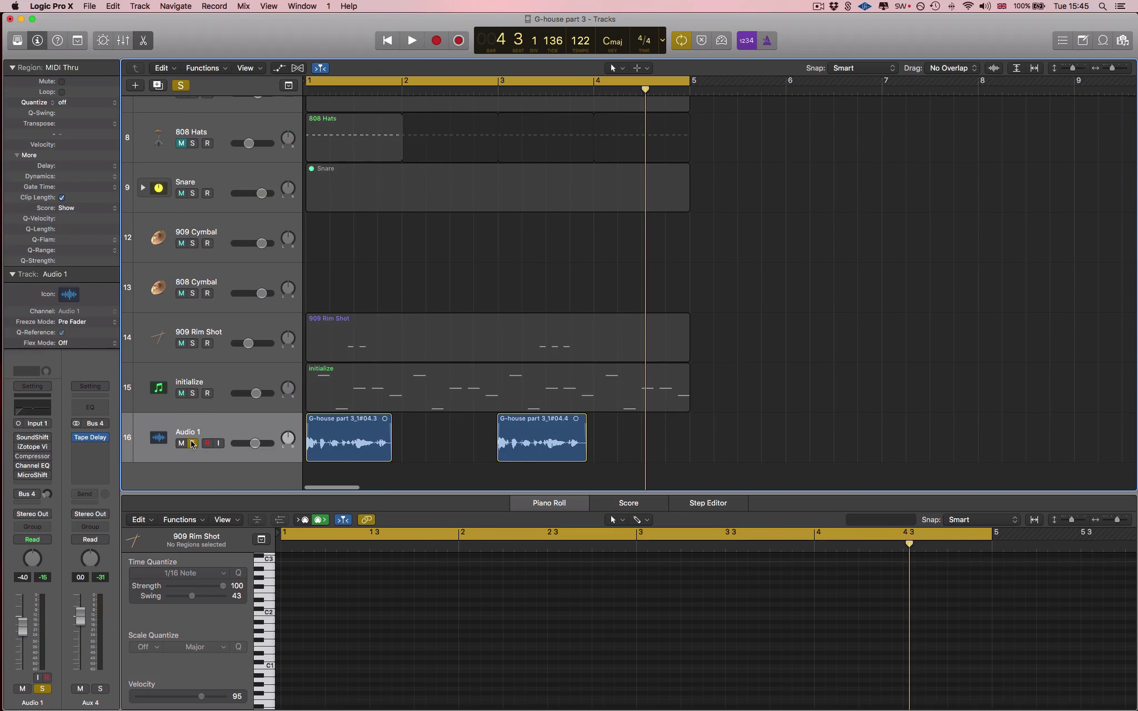
key("space")
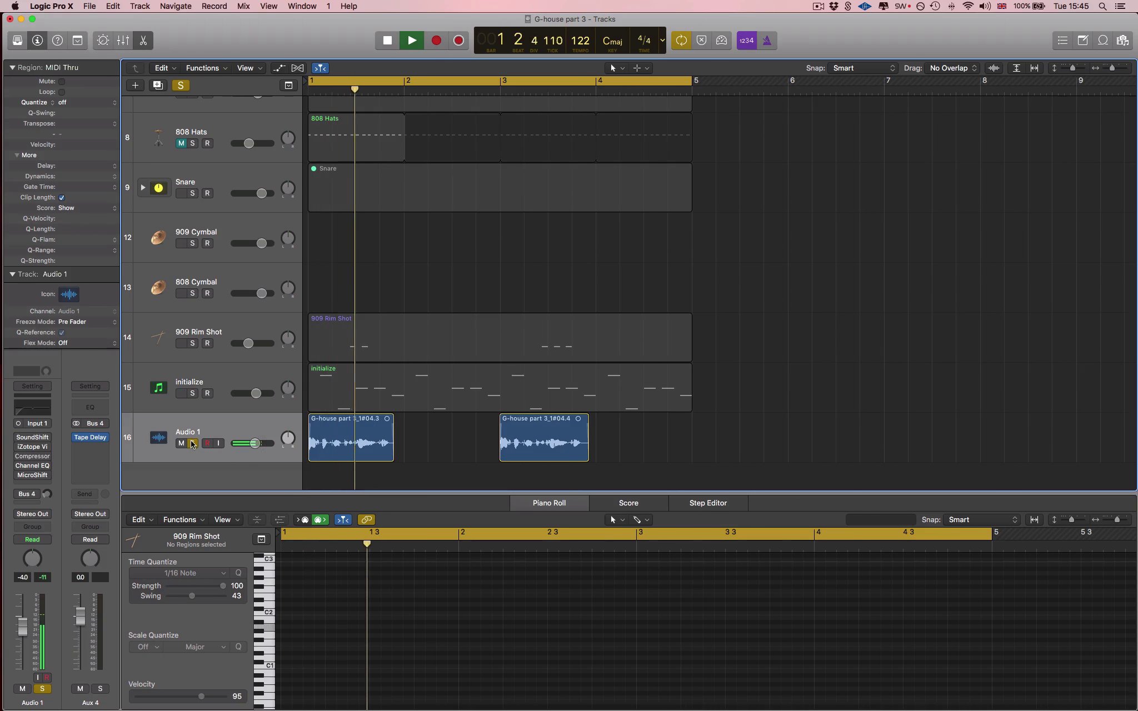
key("space")
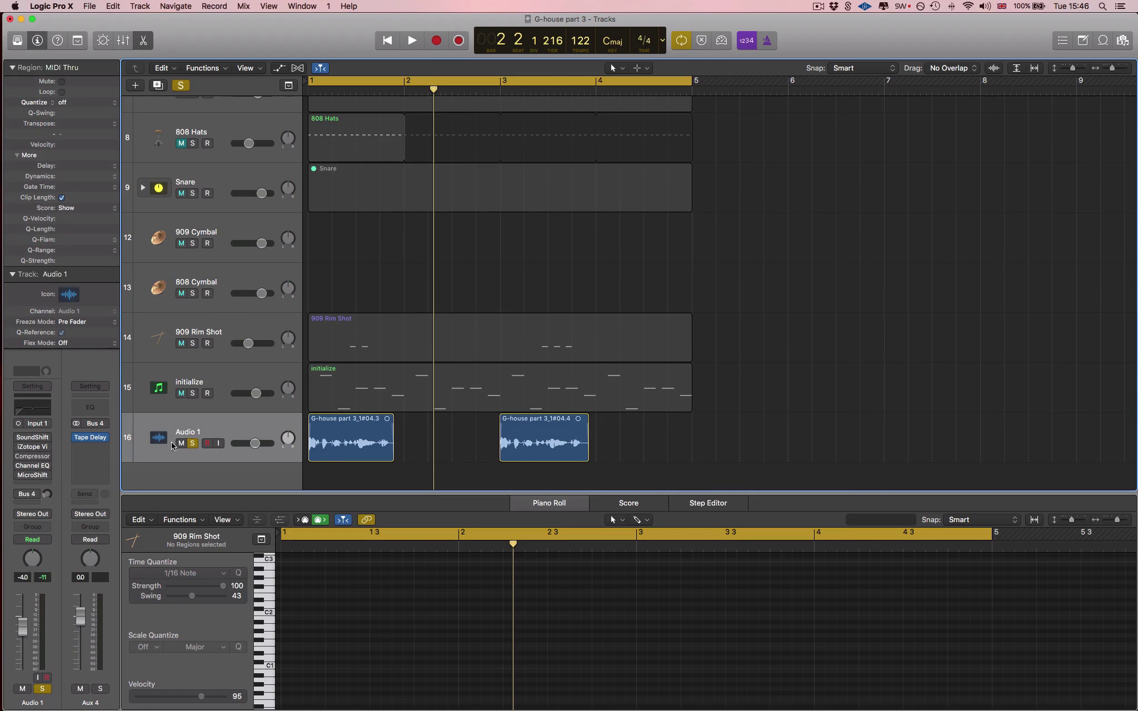
- Re-enable SoundShifter Pitch on Audio 1 and compare the soloed vocal with the pitch shift bypassed and active
left_click(33, 438)
left_click_drag(108, 48, 113, 85)
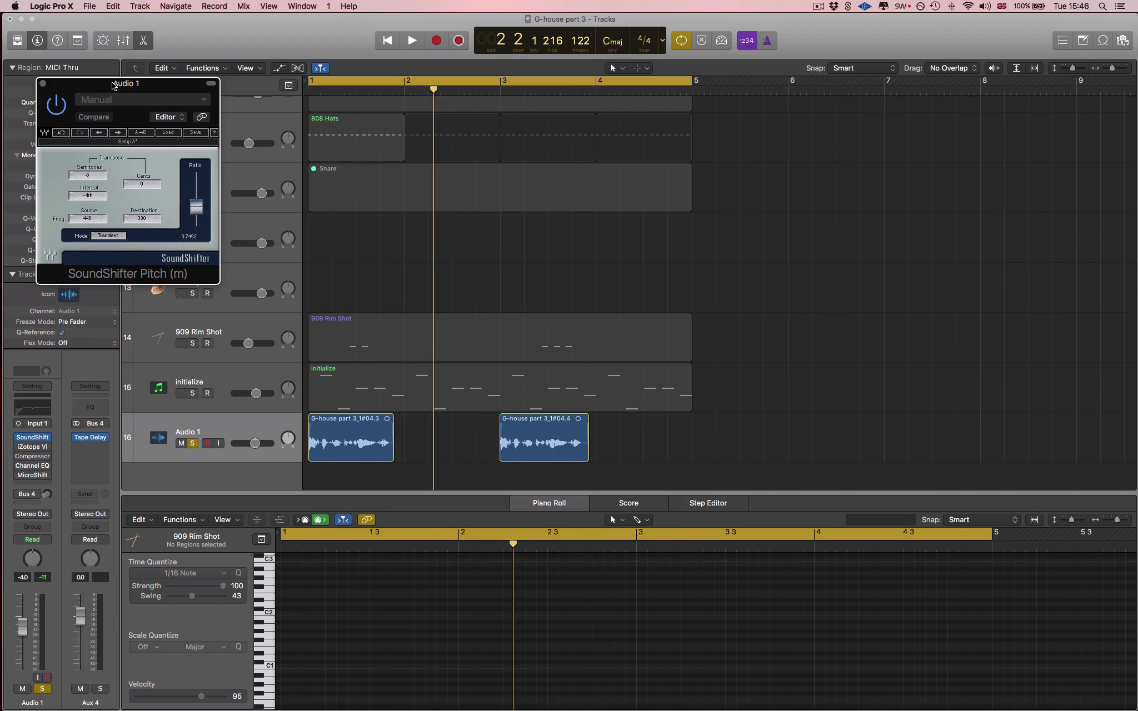
key("space")
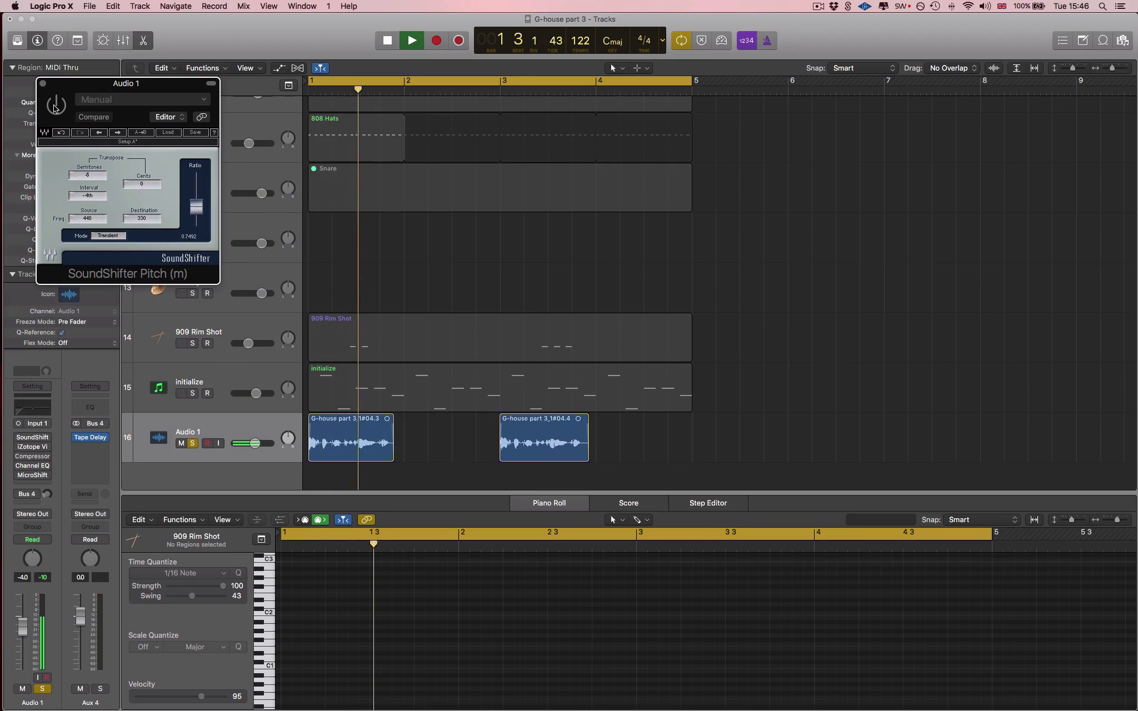
key("space")
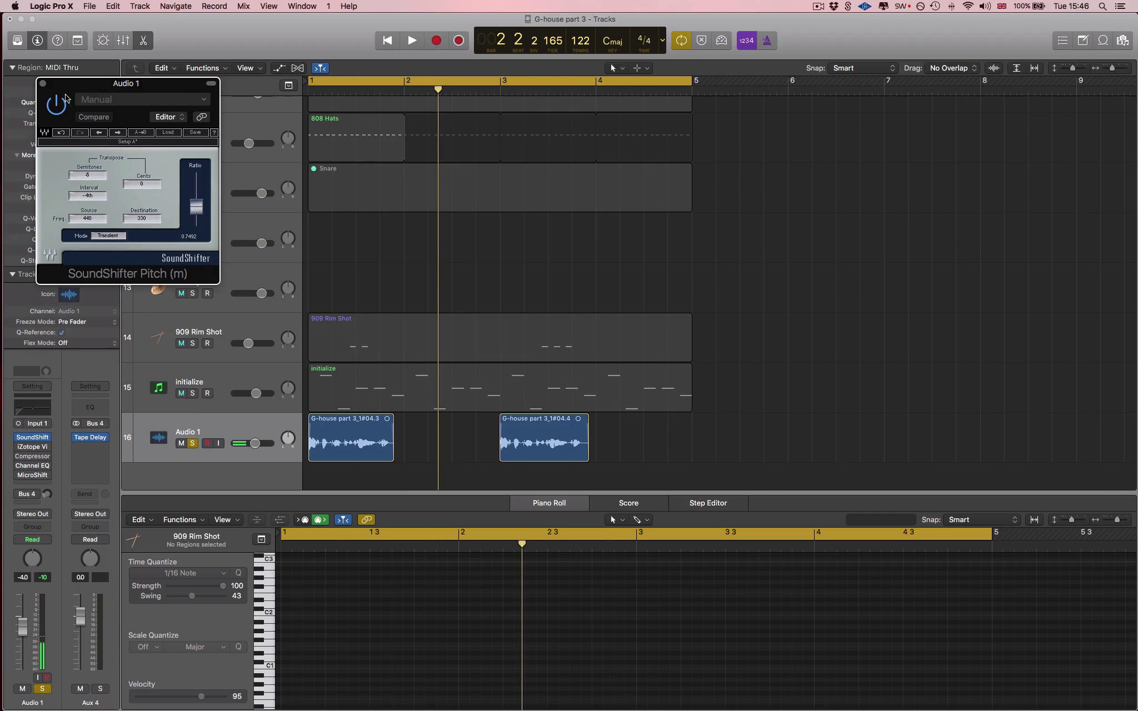
left_click(43, 83)
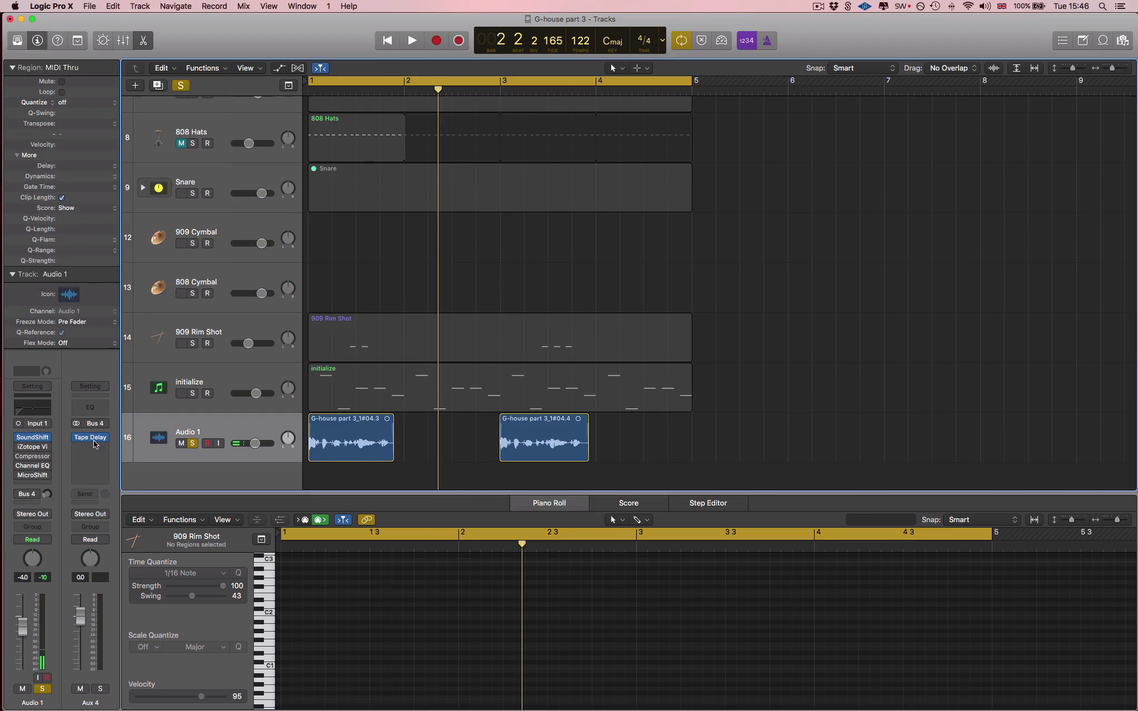
- Re-enable iZotope Vinyl on Audio 1 and audition the vocal with the effect before closing its window
left_click(33, 447)
left_click_drag(233, 62, 241, 60)
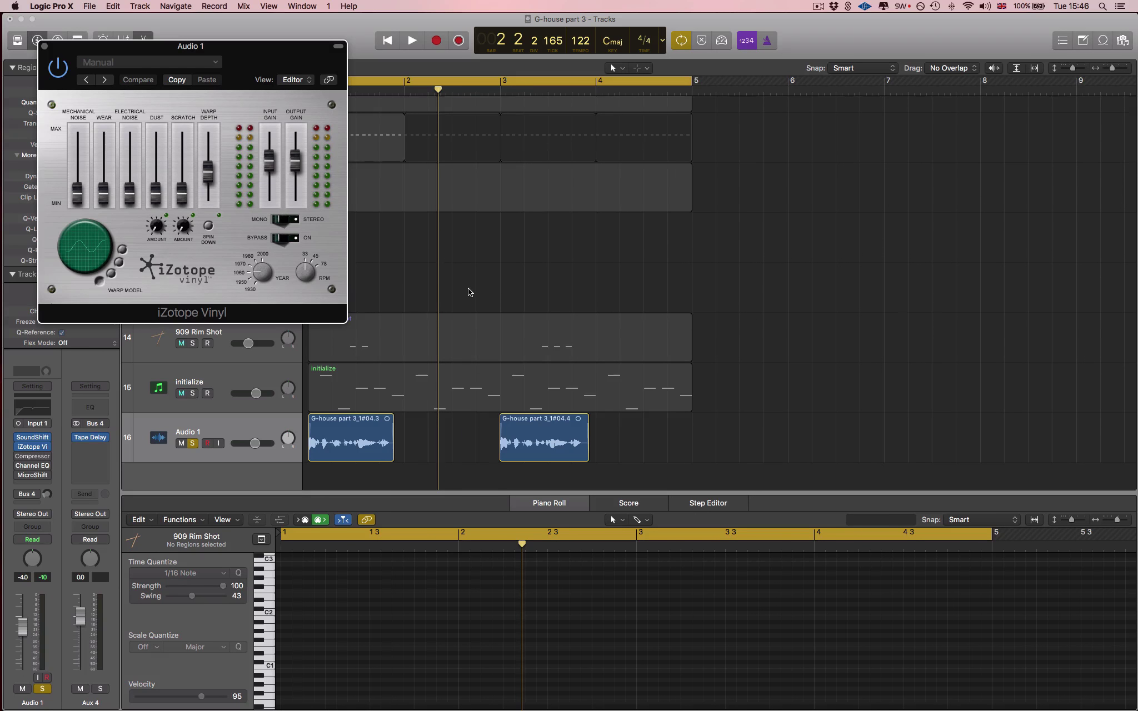
key("space")
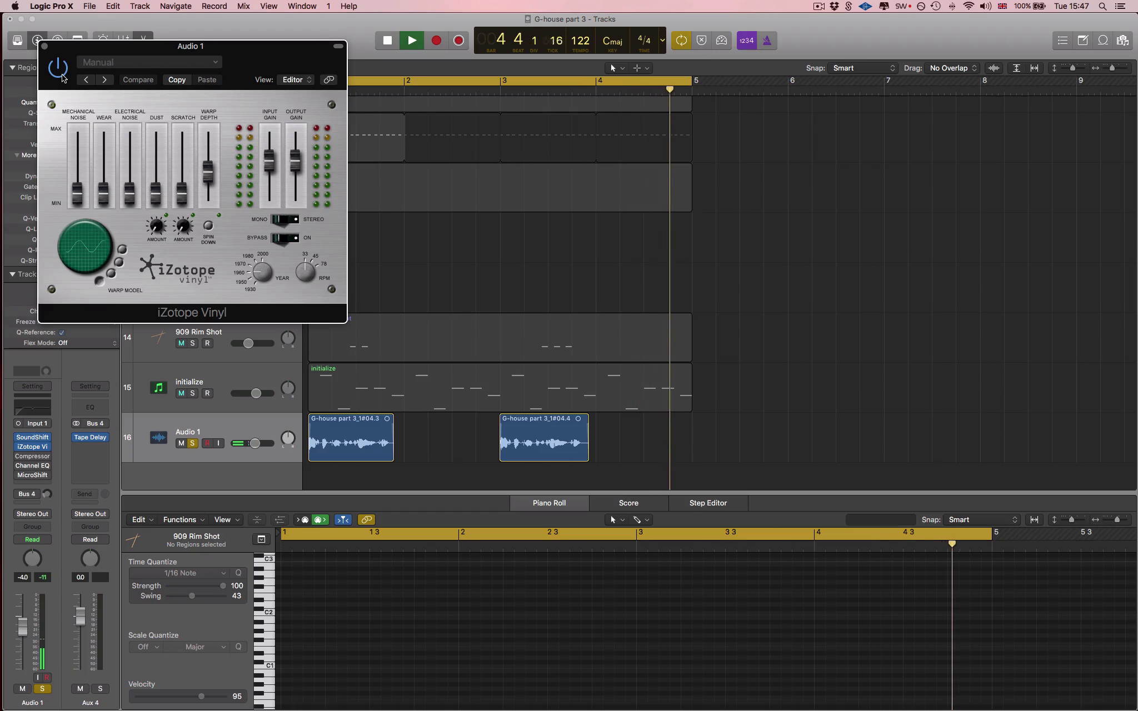
left_click(44, 48)
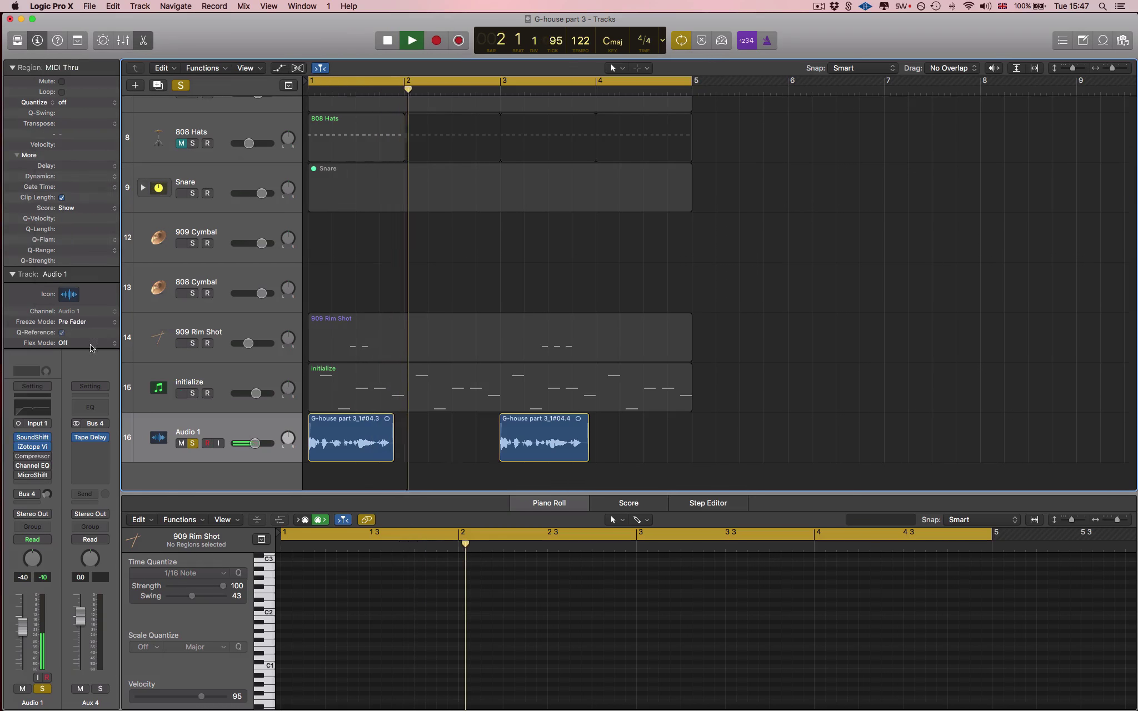
- Re-enable the Compressor on Audio 1 and examine its threshold, make-up, attack and release settings while the vocal plays
left_click(26, 457)
left_click_drag(127, 261, 124, 268)
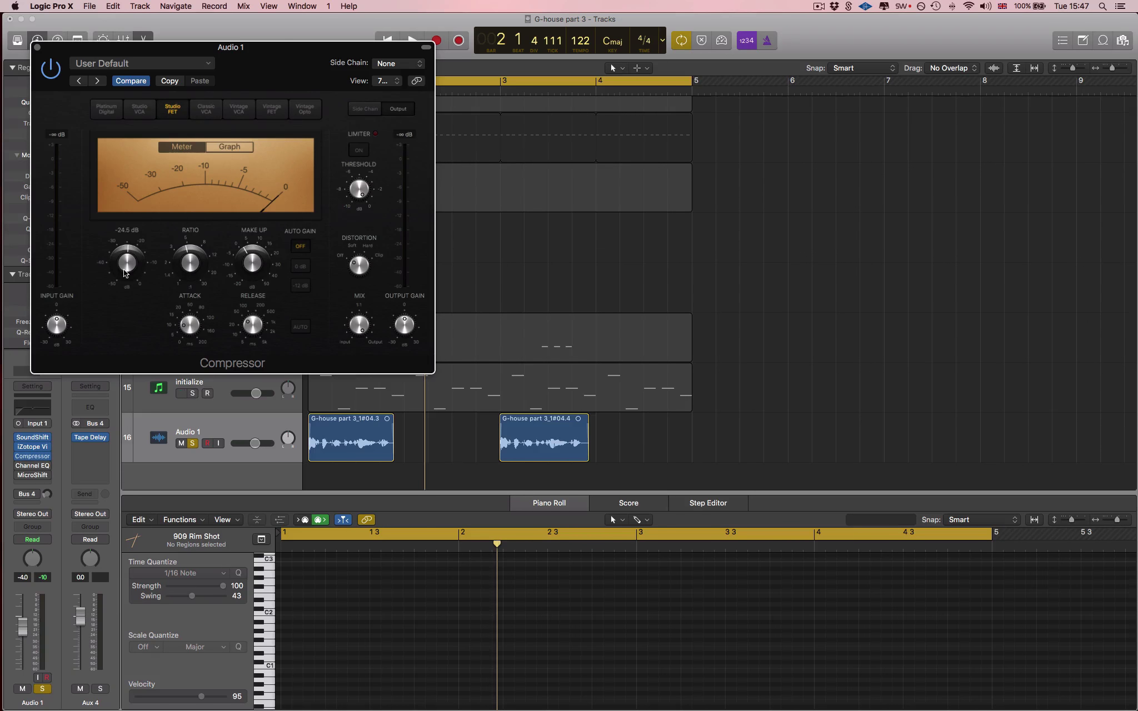
mouse_move(248, 268)
mouse_move(245, 295)
key("space")
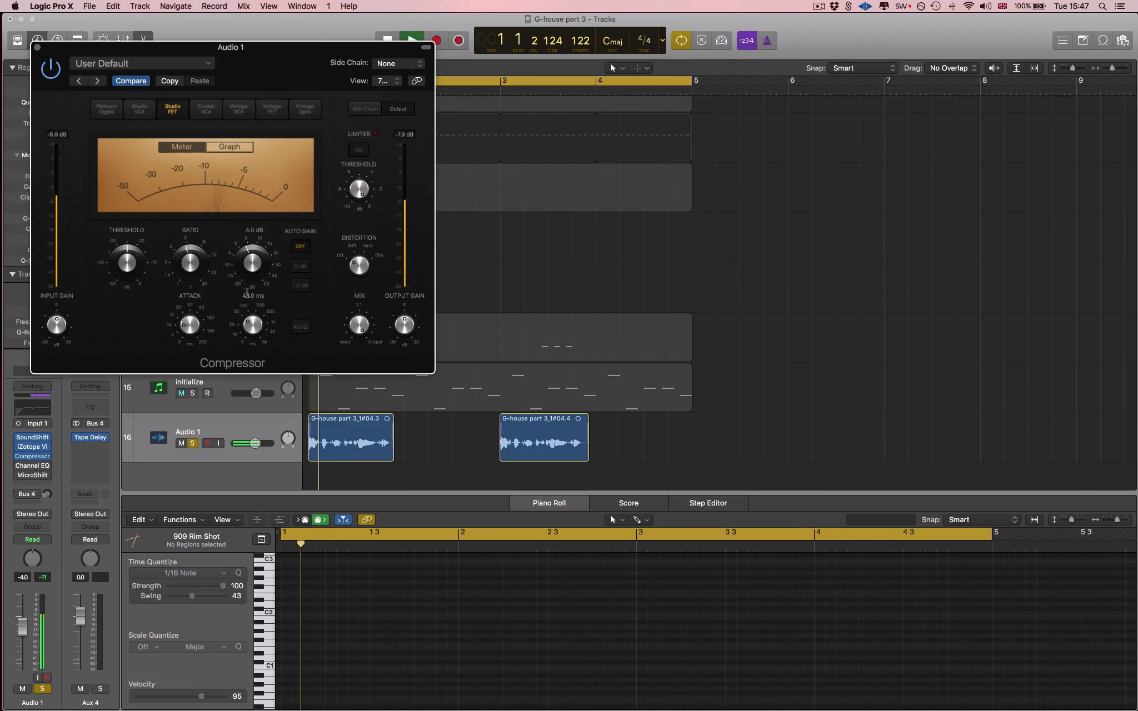
mouse_move(129, 271)
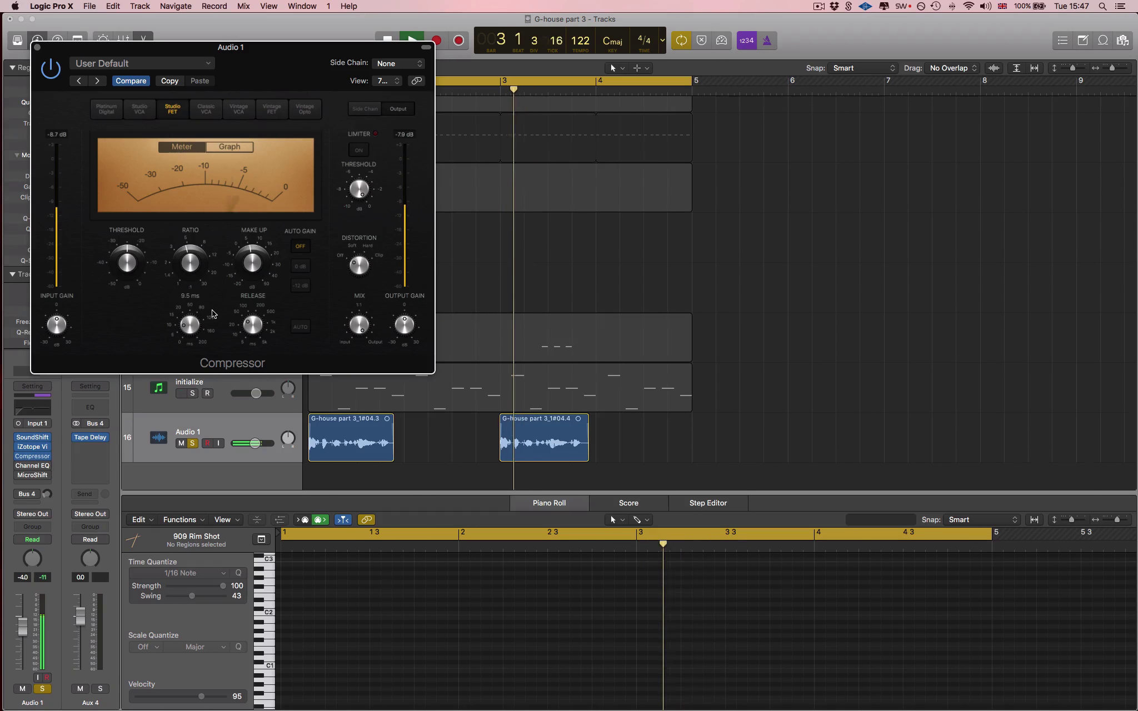
- Compare the vocal with the Compressor bypassed and active, then close its window and stop playback
left_click(50, 70)
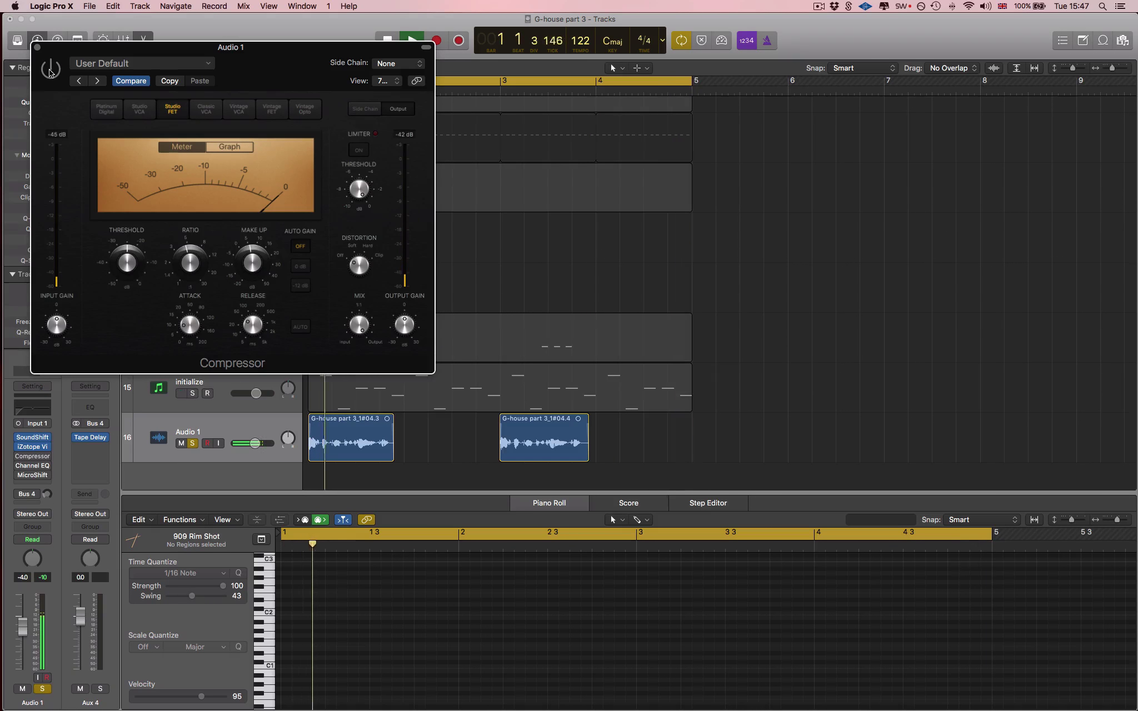
key("space")
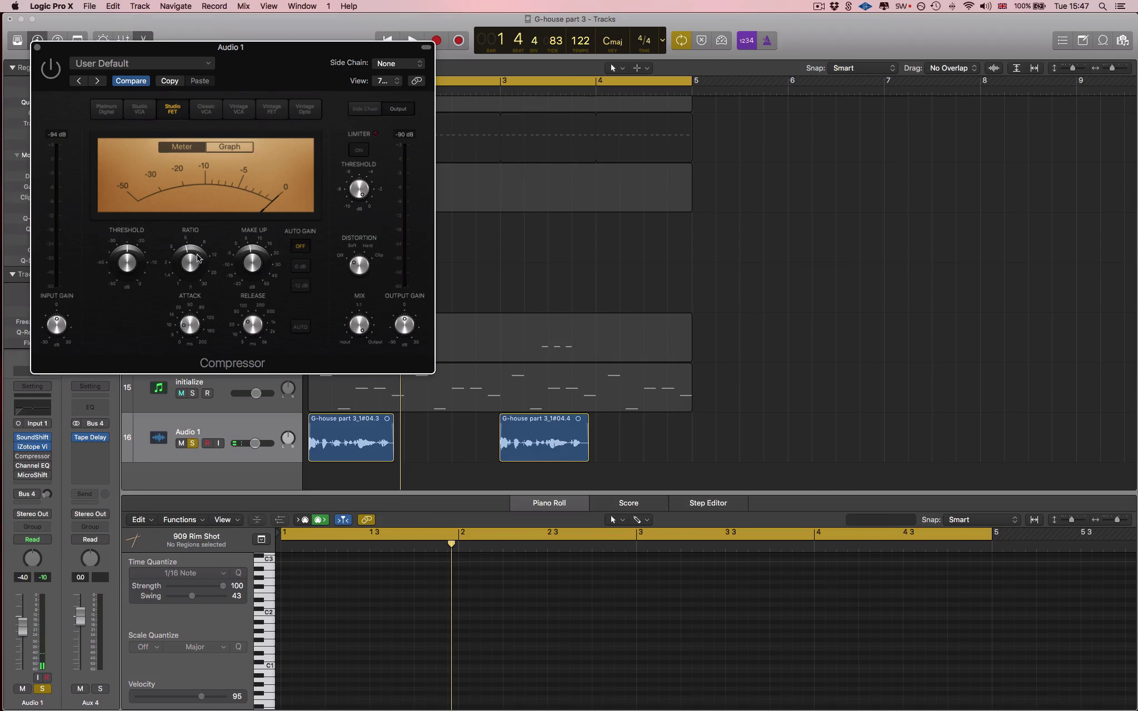
left_click(55, 76)
key("space")
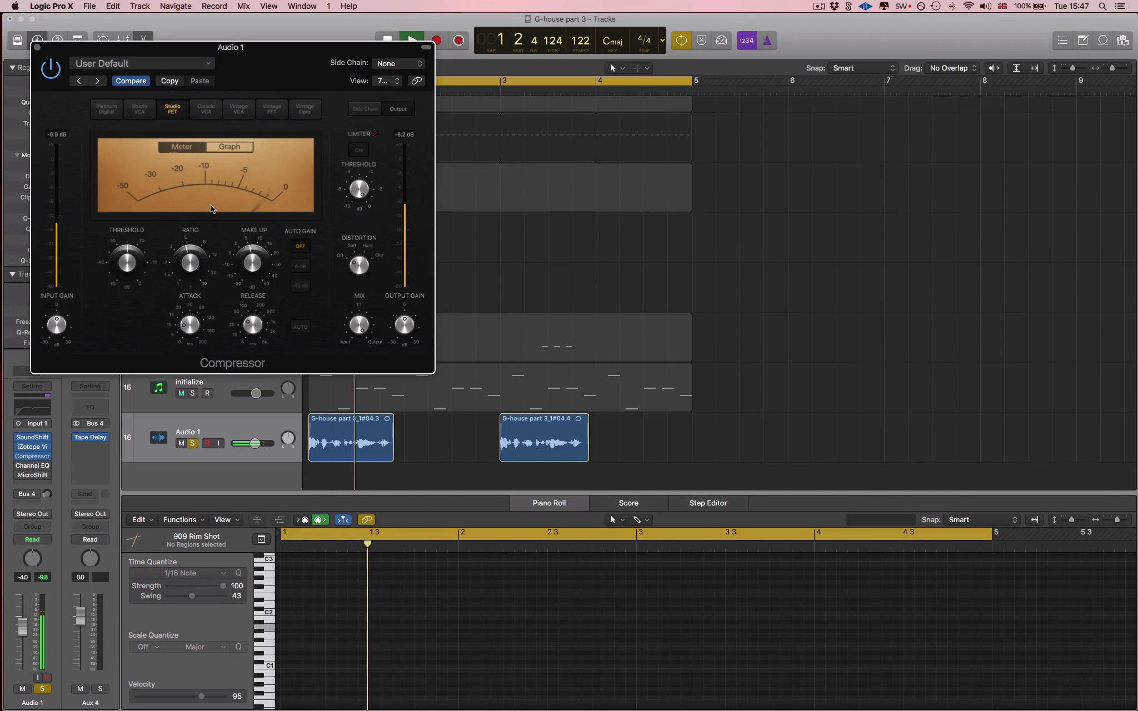
left_click(31, 456)
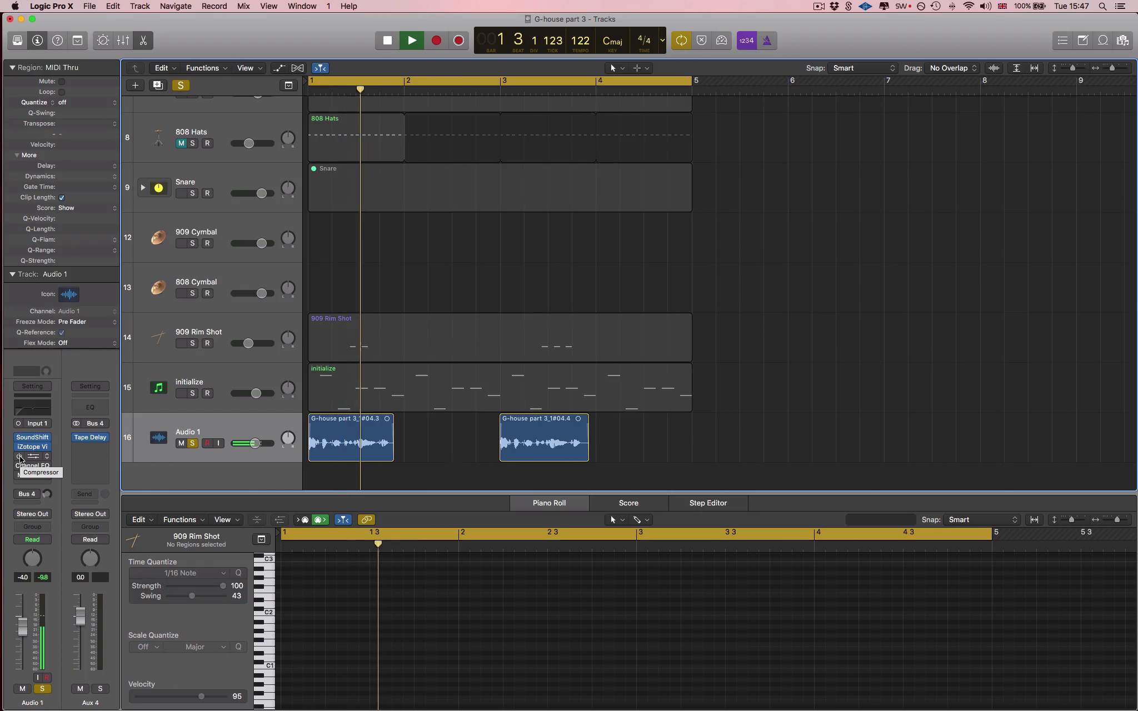
key("space")
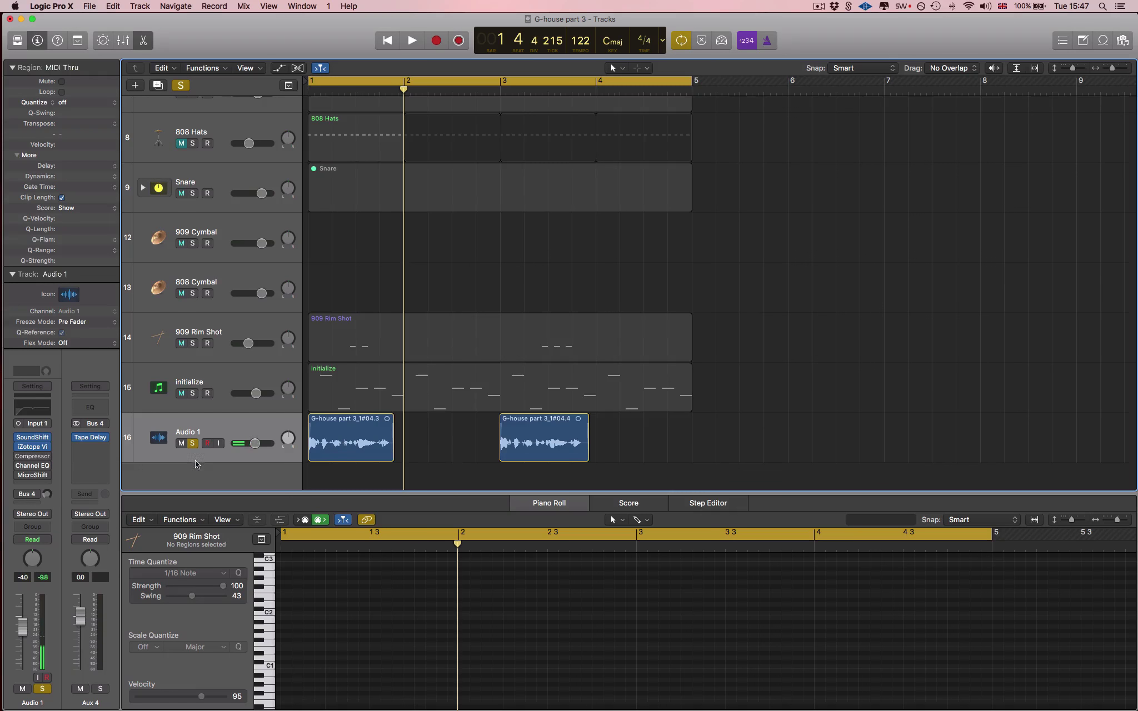
- Re-enable the Channel EQ on Audio 1 and play the vocal while examining the low cut and the 660 Hz dip
left_click(31, 467)
left_click_drag(224, 158, 226, 176)
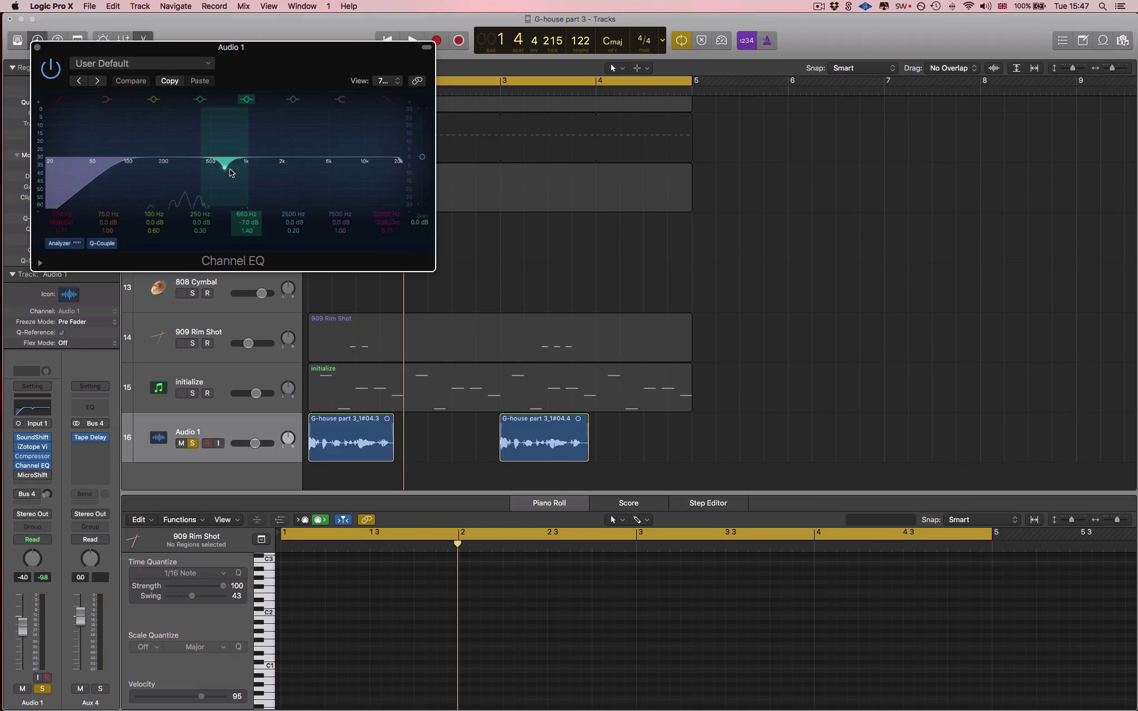
key("space")
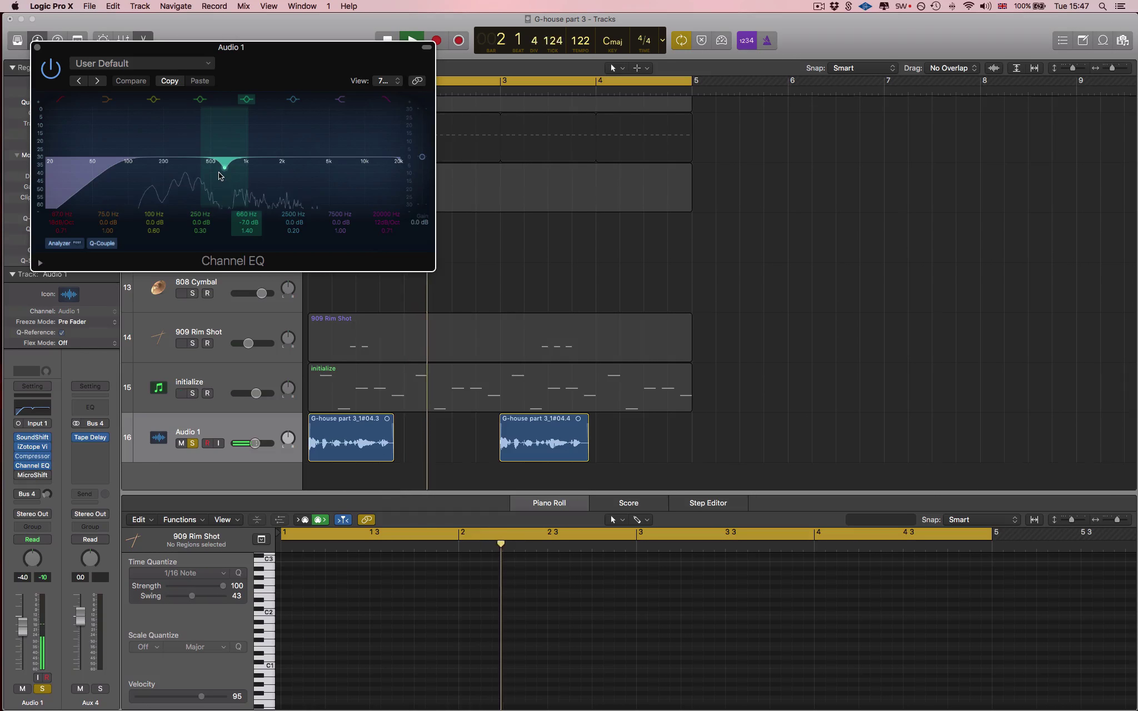
- Switch the 660 Hz EQ band off and on again to compare the vocal, then close the EQ and save the project
left_click(245, 100)
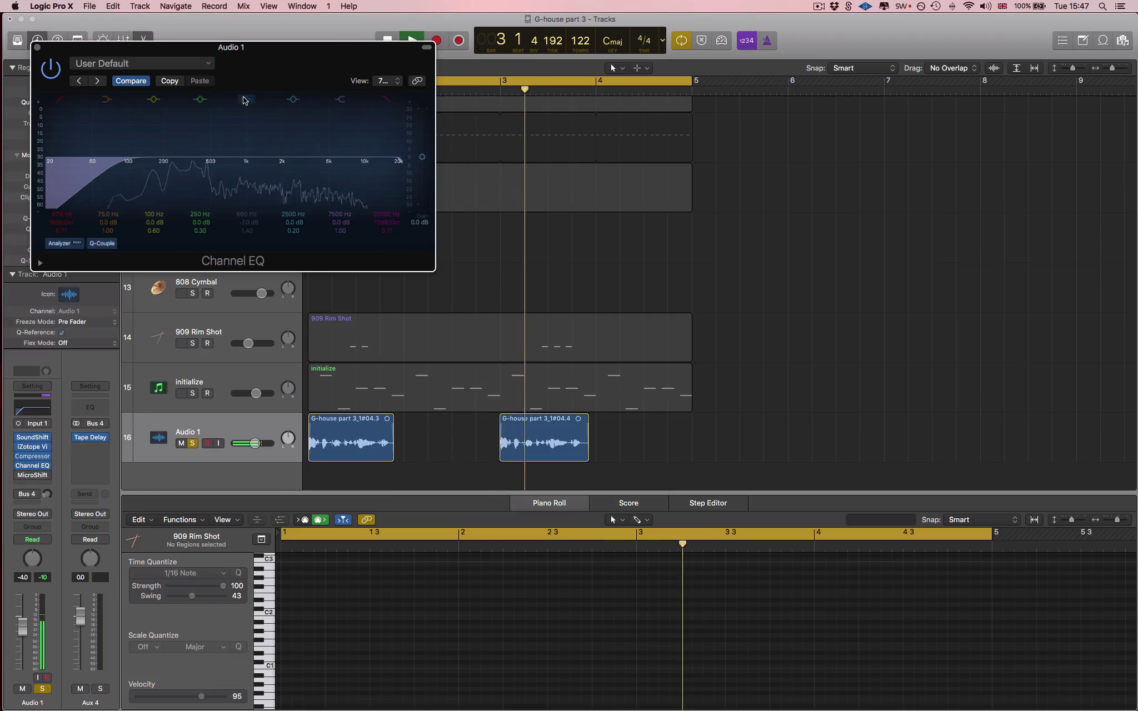
left_click(245, 99)
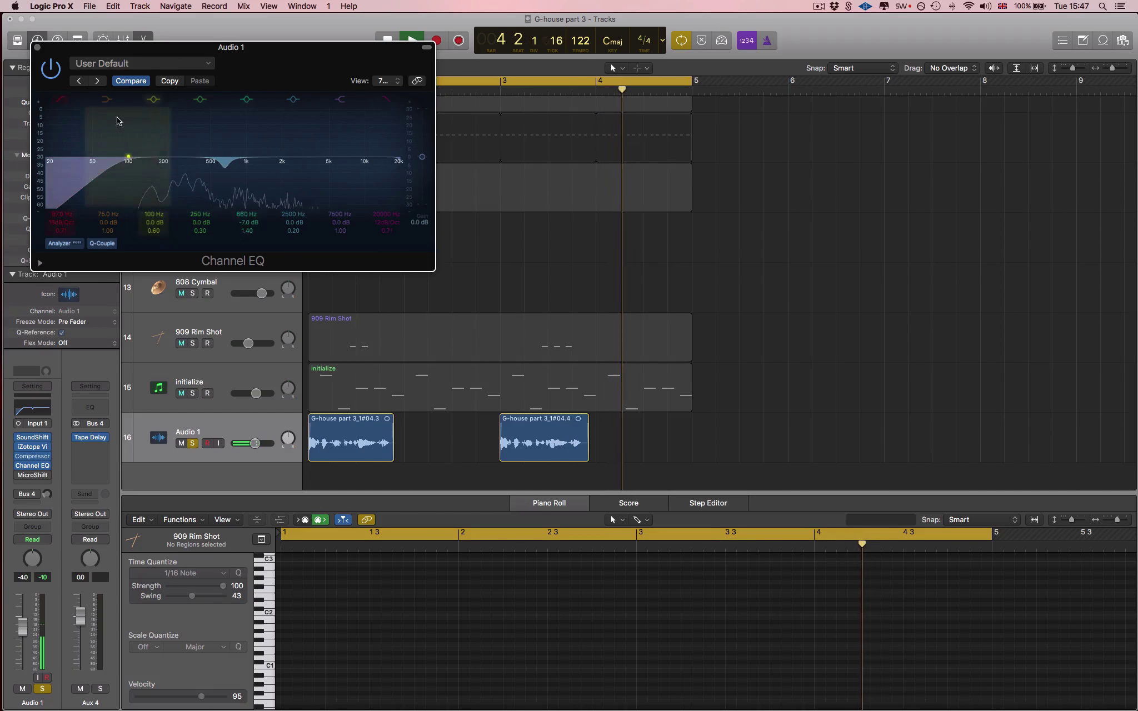
left_click(38, 49)
key("space")
key("super+s")
- Re-enable MicroShift on Audio 1 and compare the vocal with its internal bypass switched on and off during playback
mouse_move(22, 477)
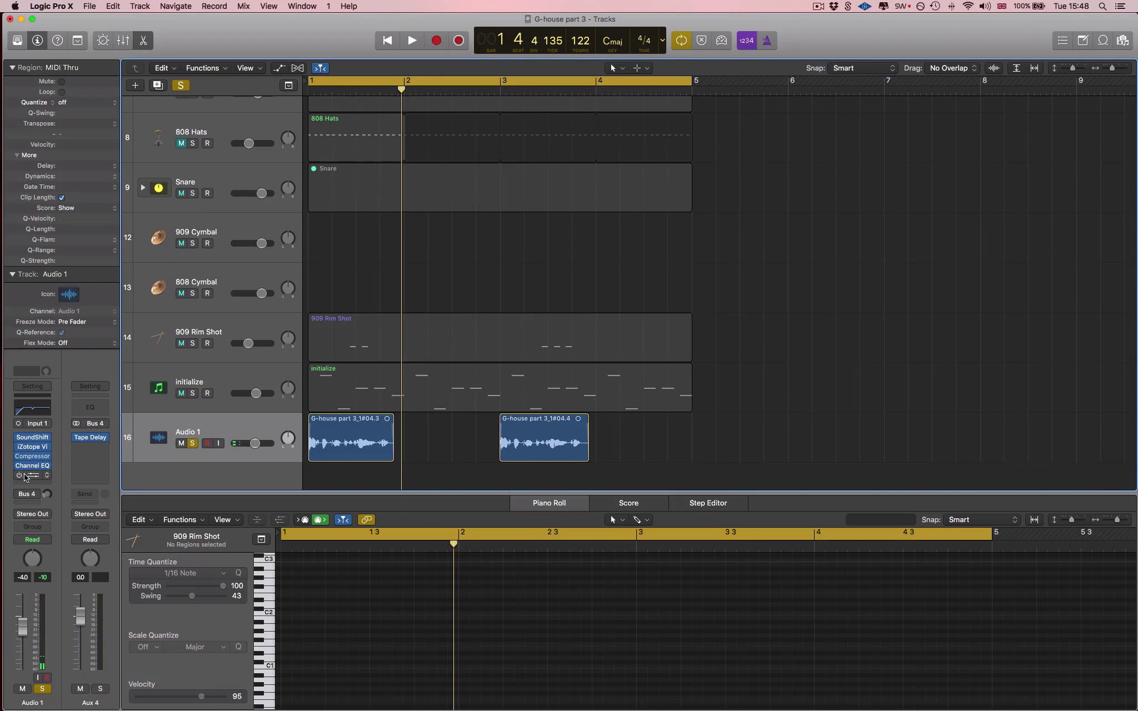
left_click(33, 477)
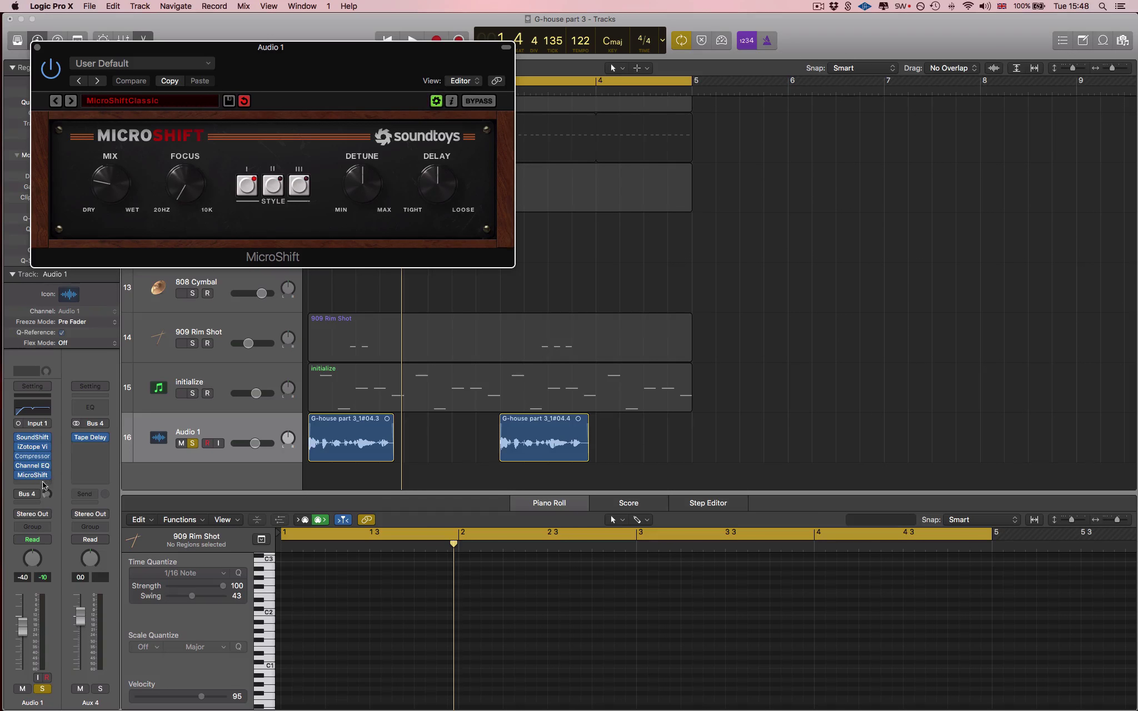
key("space")
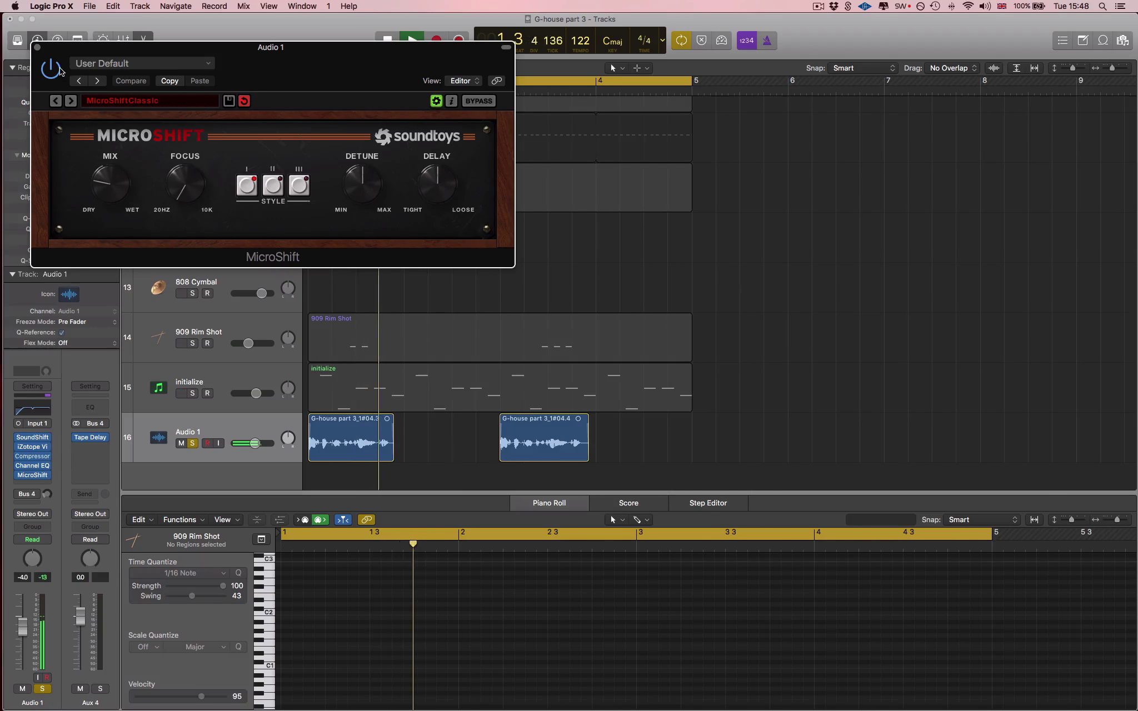
left_click(490, 103)
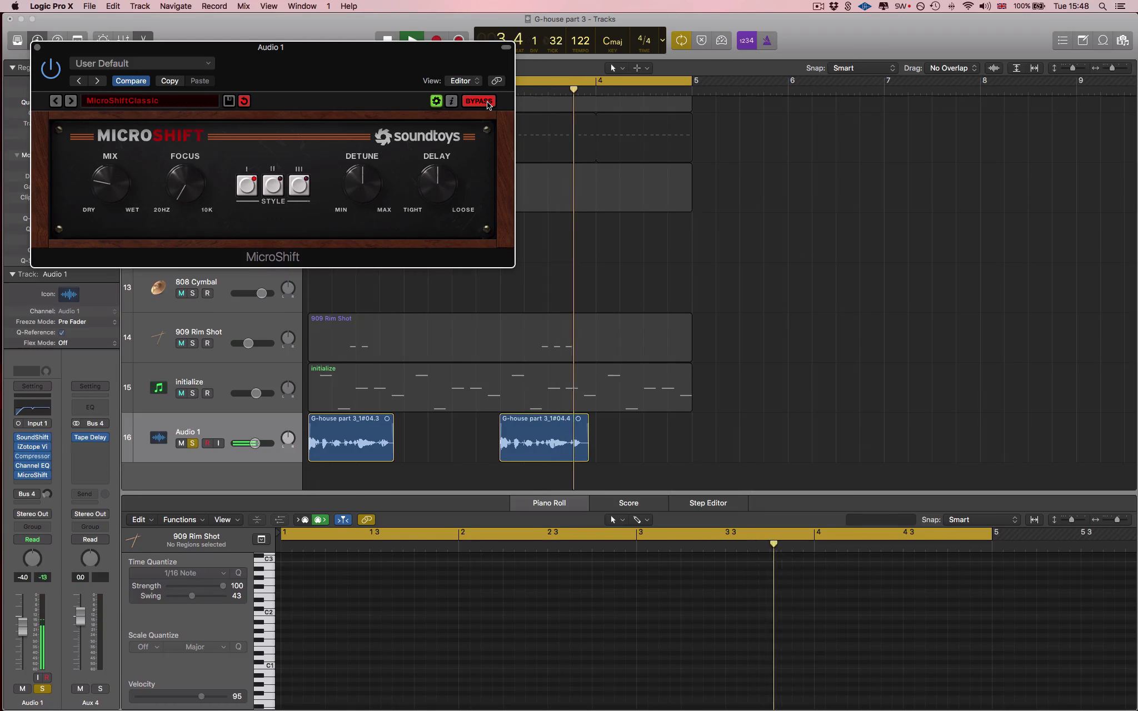
left_click(488, 104)
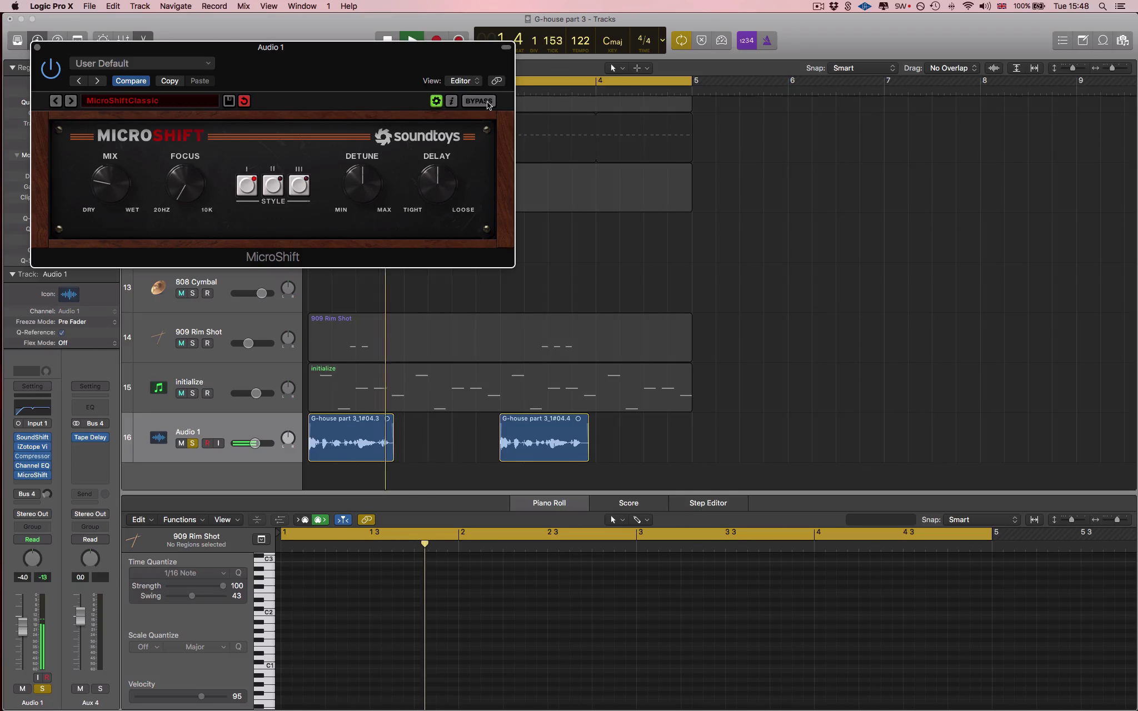
key("space")
- Re-enable the Bus 4 send on Audio 1 and open the Tape Delay on Aux 4 to inspect its settings
left_click(26, 494)
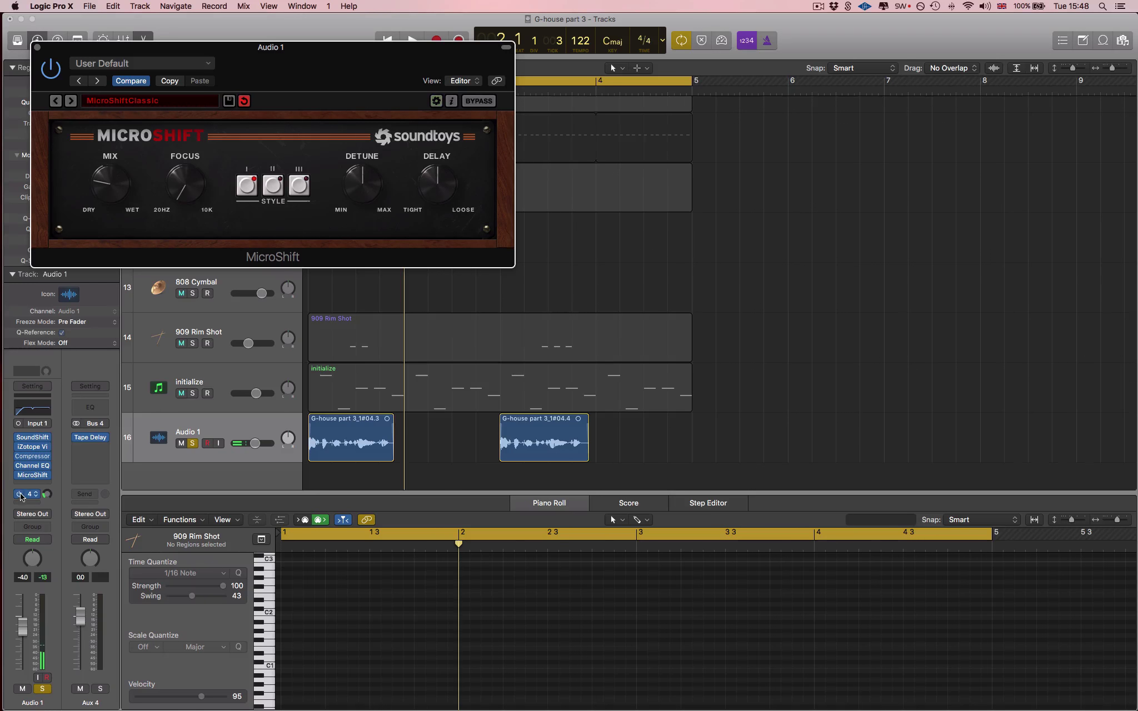
mouse_move(90, 439)
left_click(91, 437)
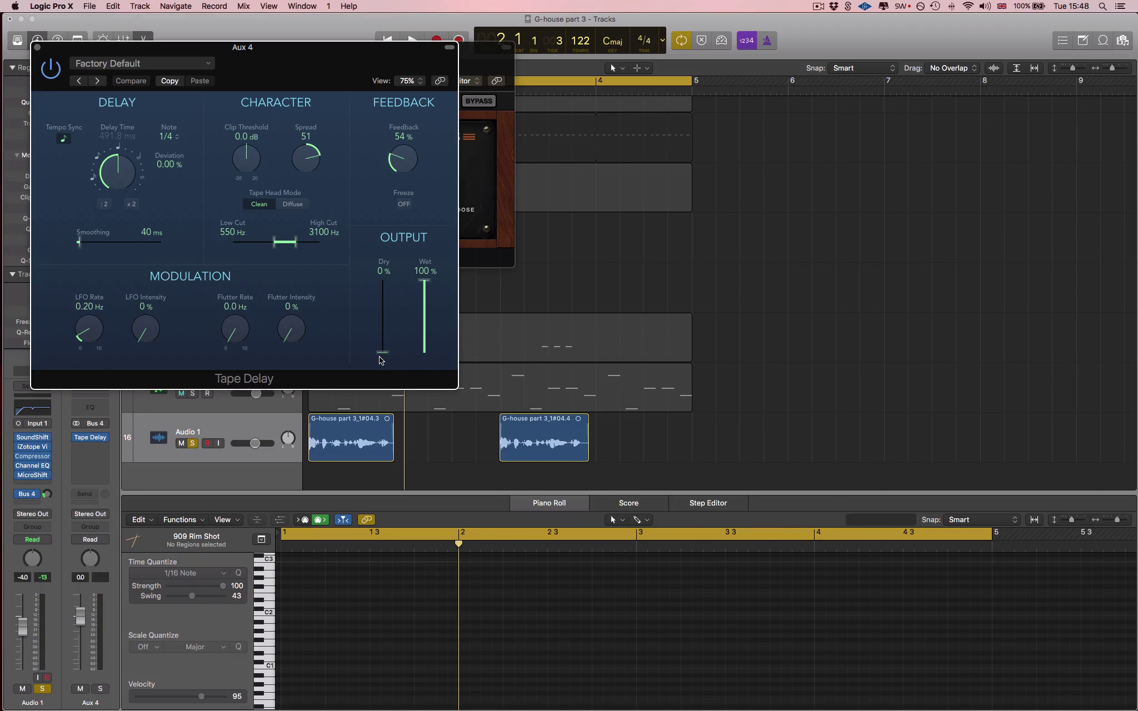
- Play the vocal with the delay, close the Tape Delay and MicroShift windows, and unsolo Audio 1 to audition it in the full mix
key("space")
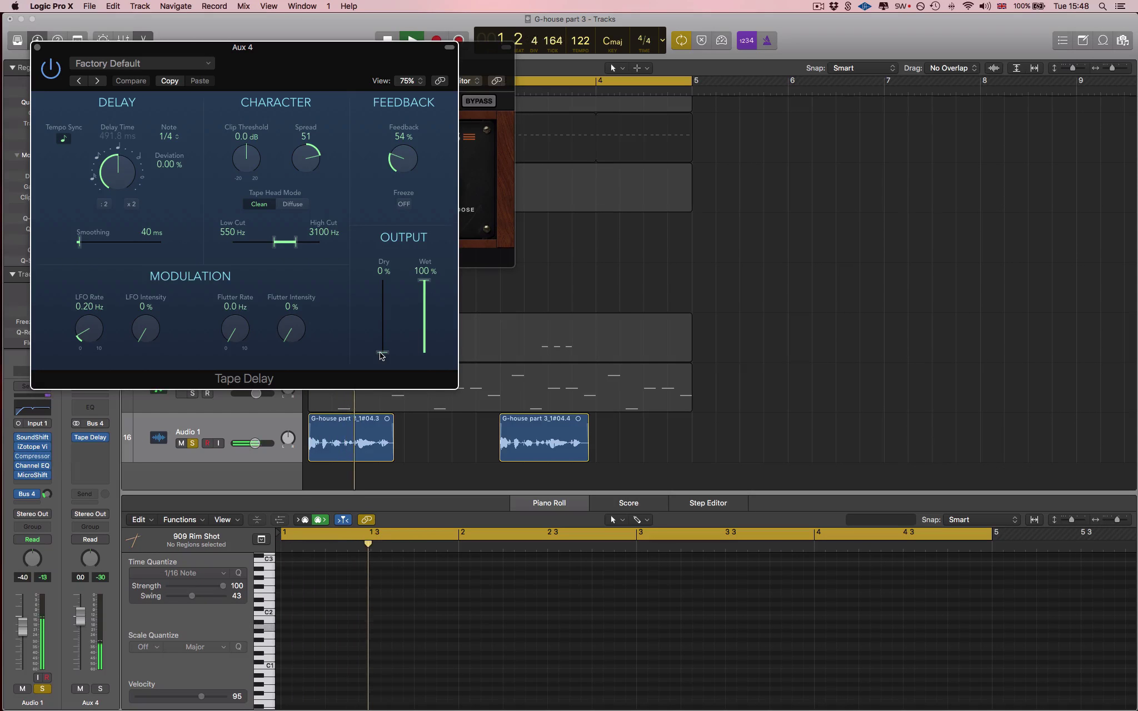
left_click(35, 50)
left_click(36, 50)
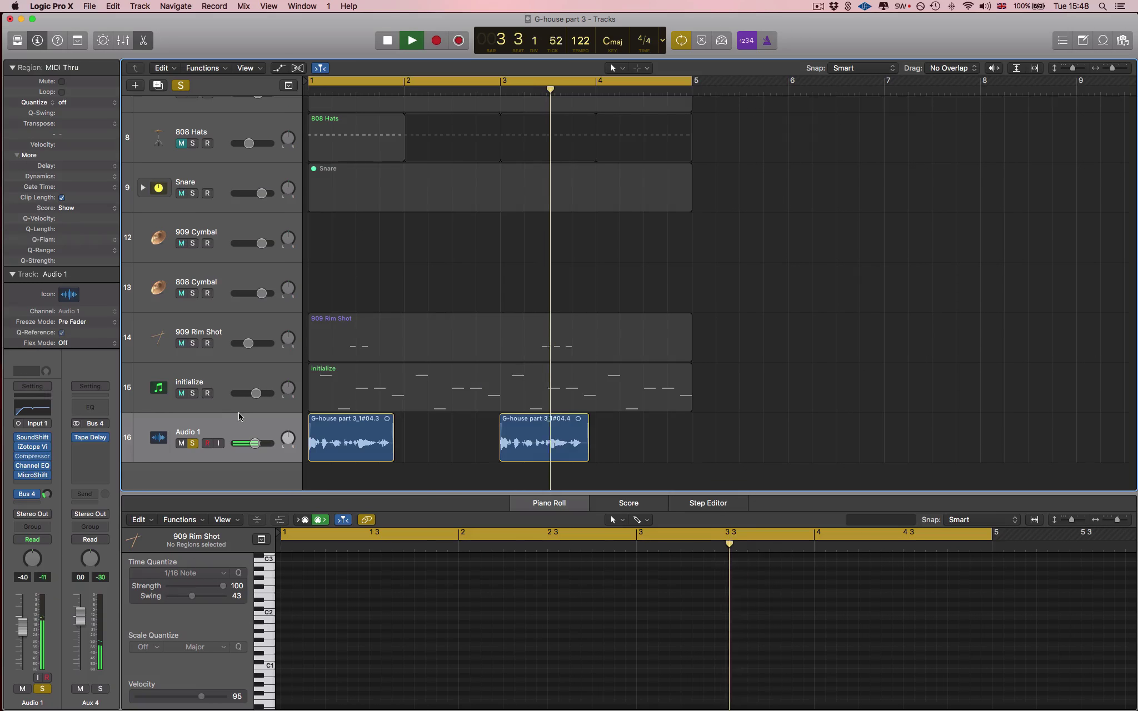
left_click(193, 444)
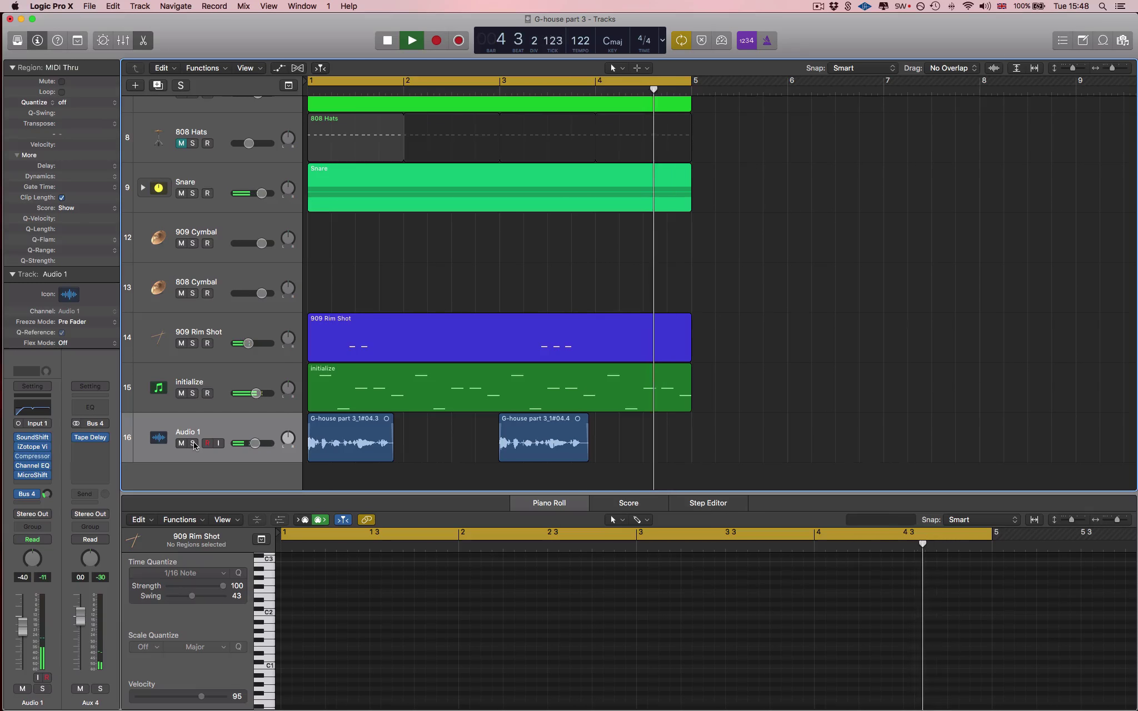
key("space")
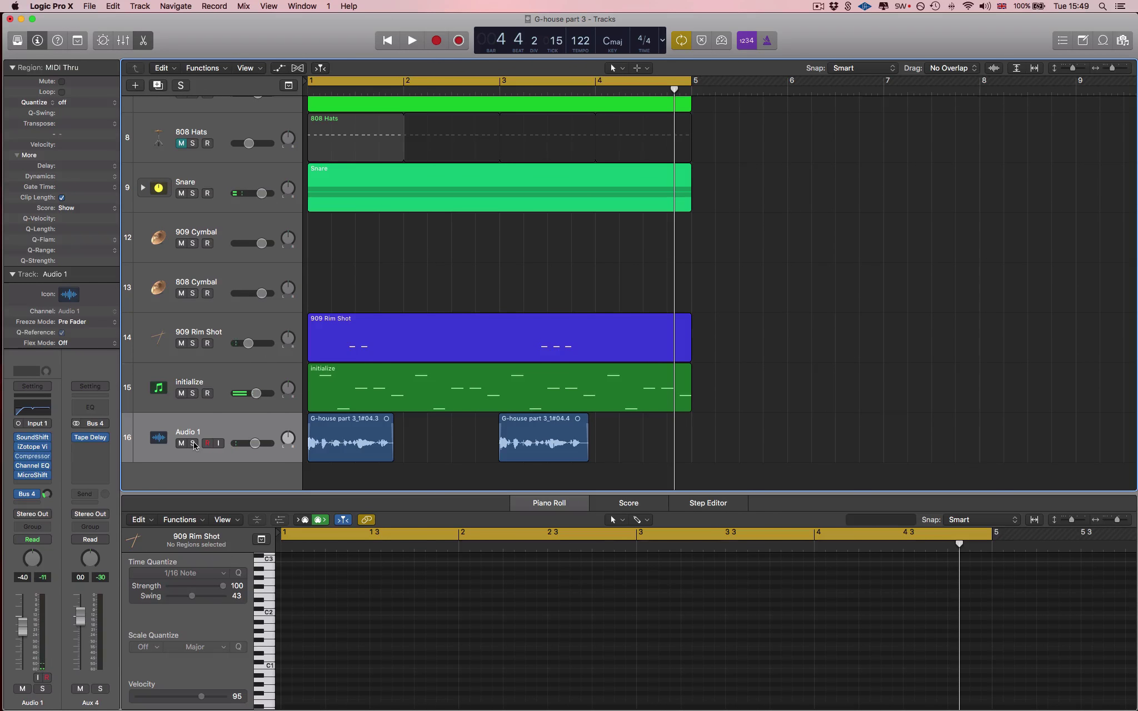
- Switch to Chrome to view the "Hypnotize" lyrics used for the vocal, then return to the Logic Pro X project
key("ctrl+Up")
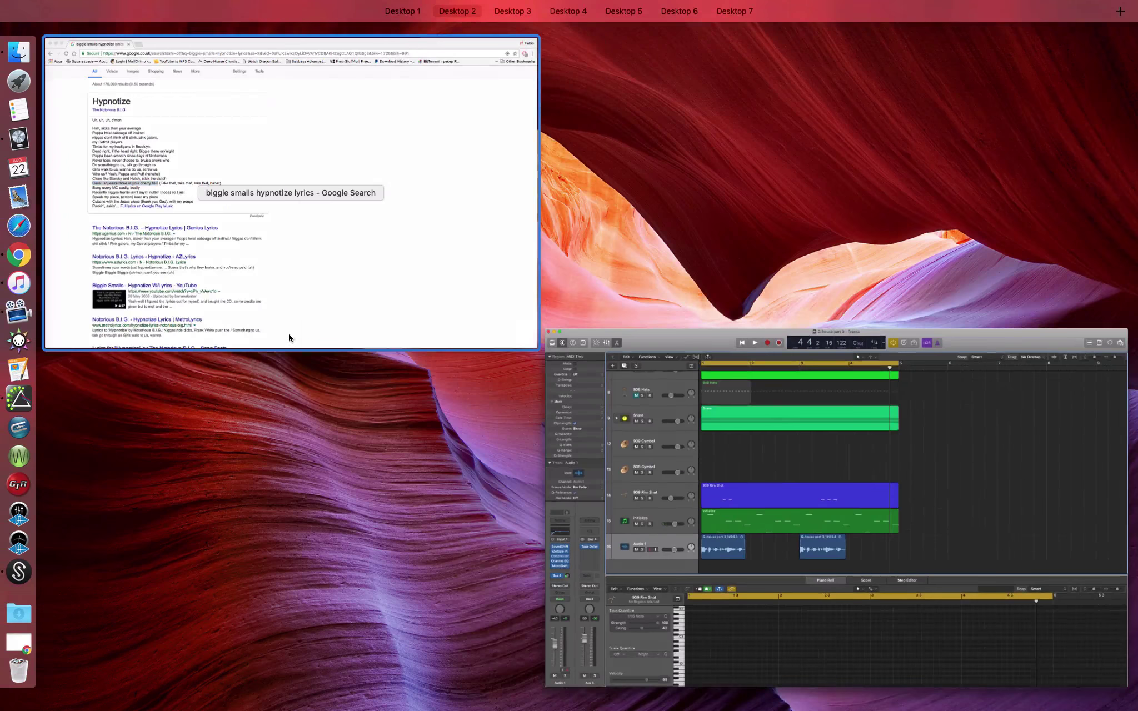
left_click(325, 223)
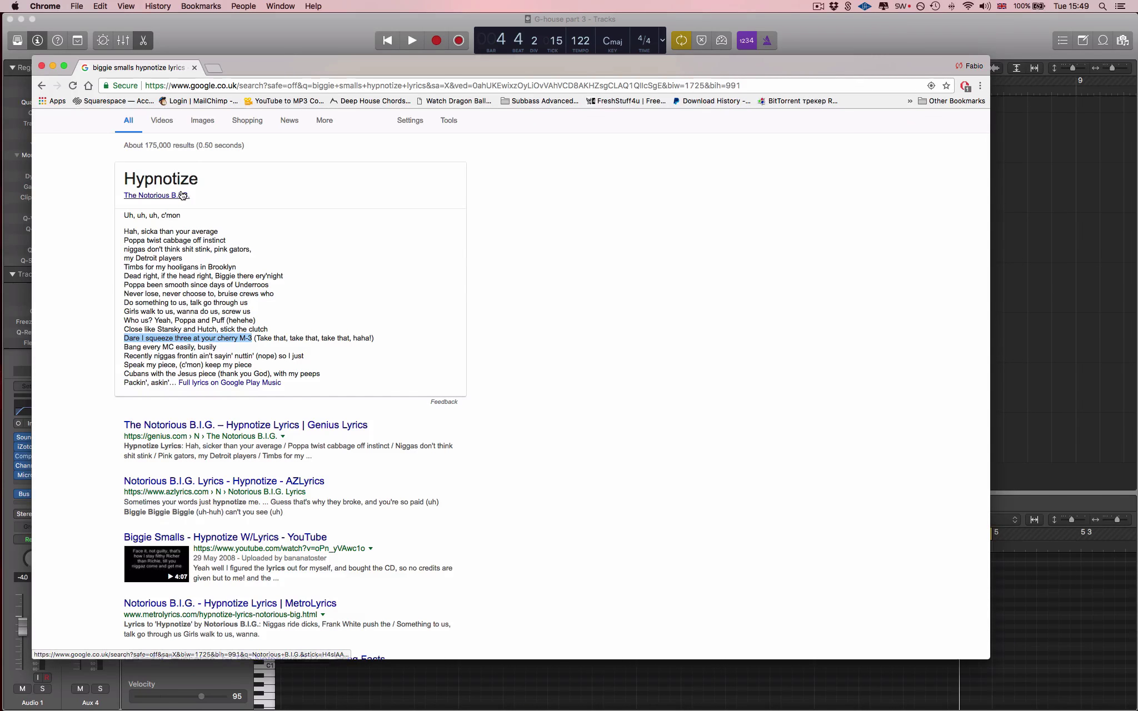
left_click(11, 361)
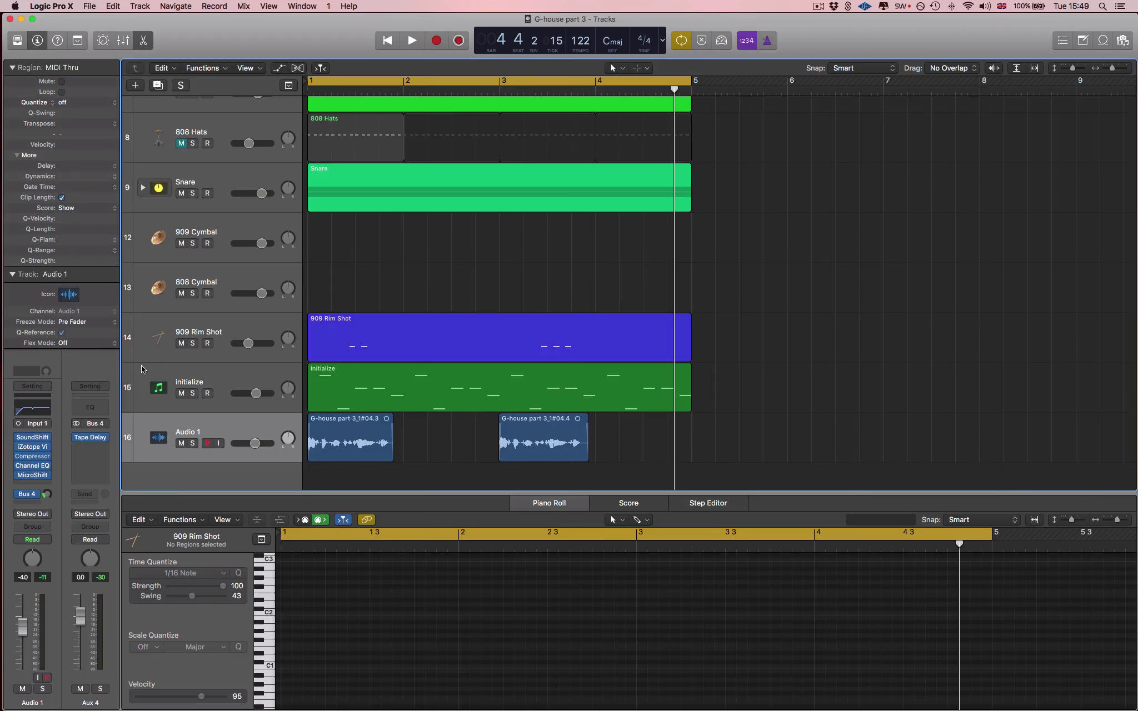
- Review the Audio 1 vocal chain by opening SoundShifter Pitch, iZotope Vinyl, Channel EQ and MicroShift in order, ending at the Bus 4 send
left_click(43, 438)
key("Escape")
left_click(32, 439)
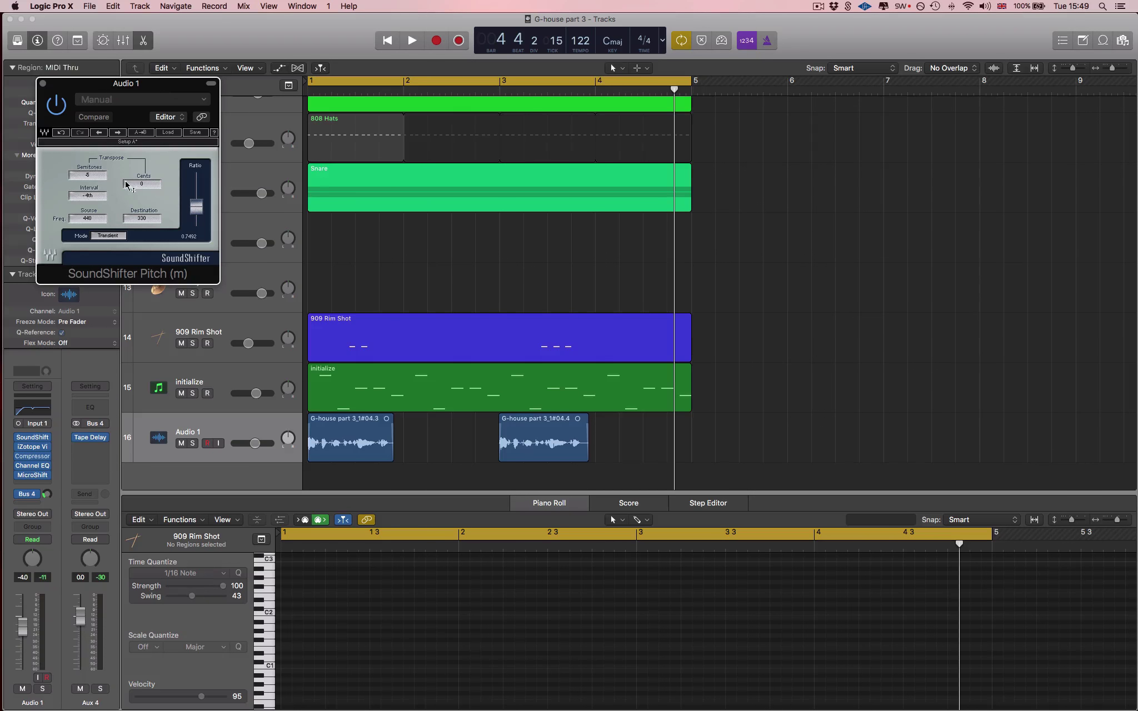
left_click(32, 450)
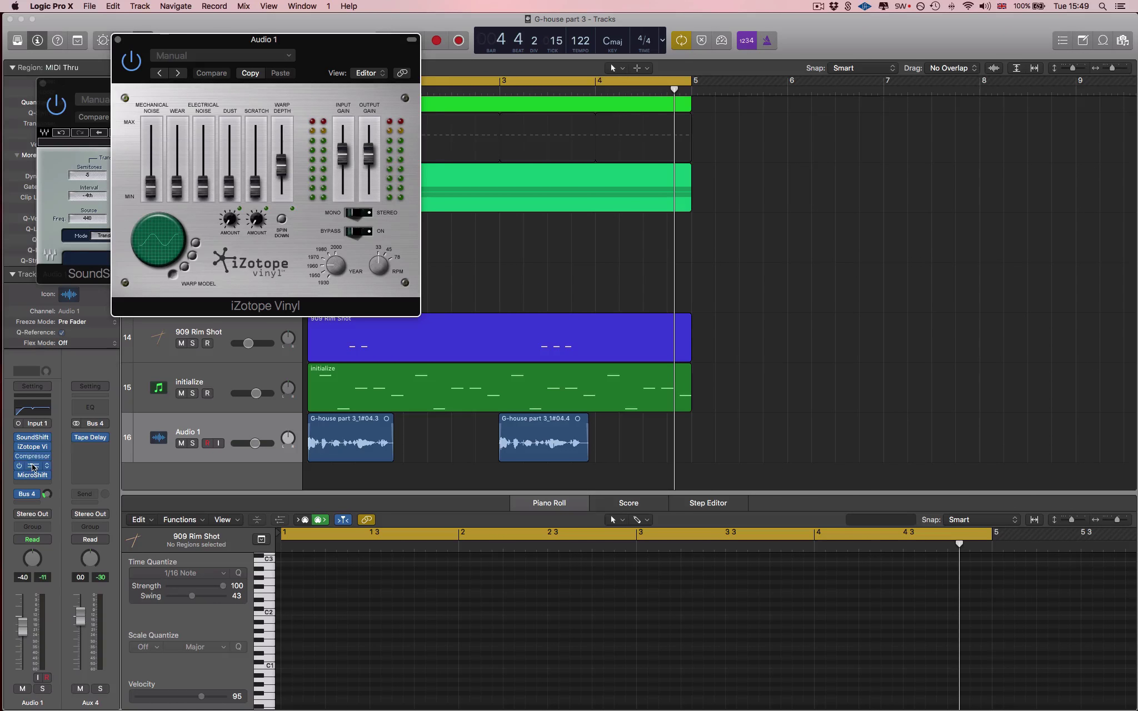
left_click(32, 466)
left_click(32, 475)
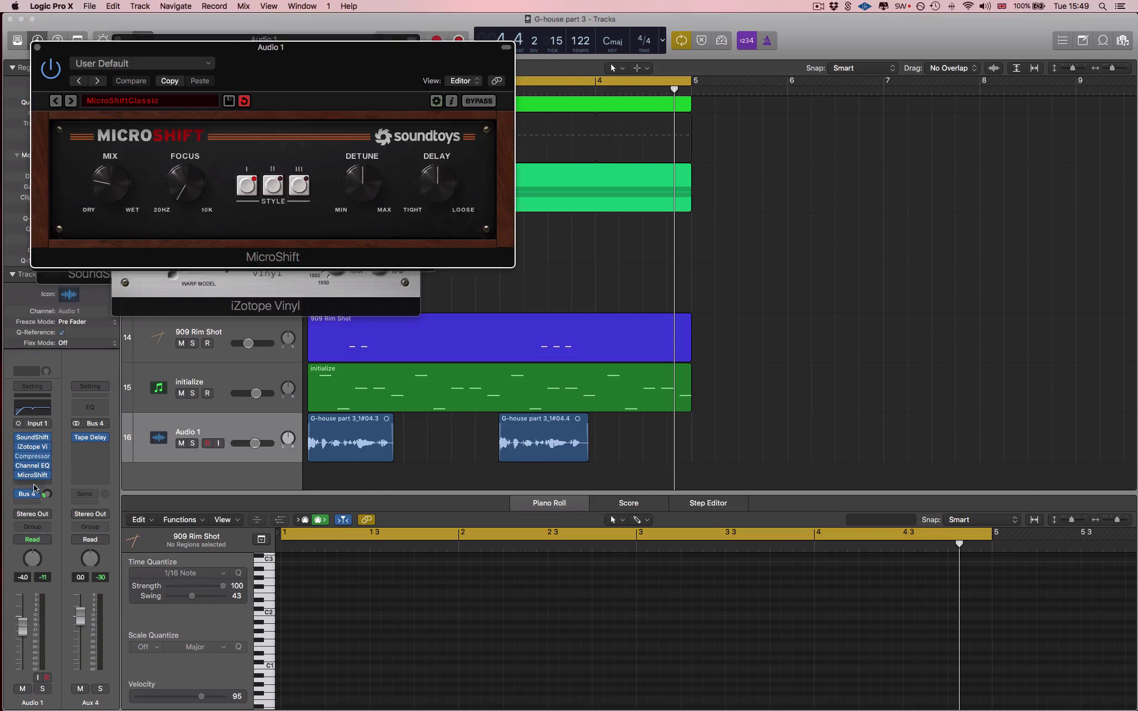
left_click(30, 495)
mouse_move(90, 439)
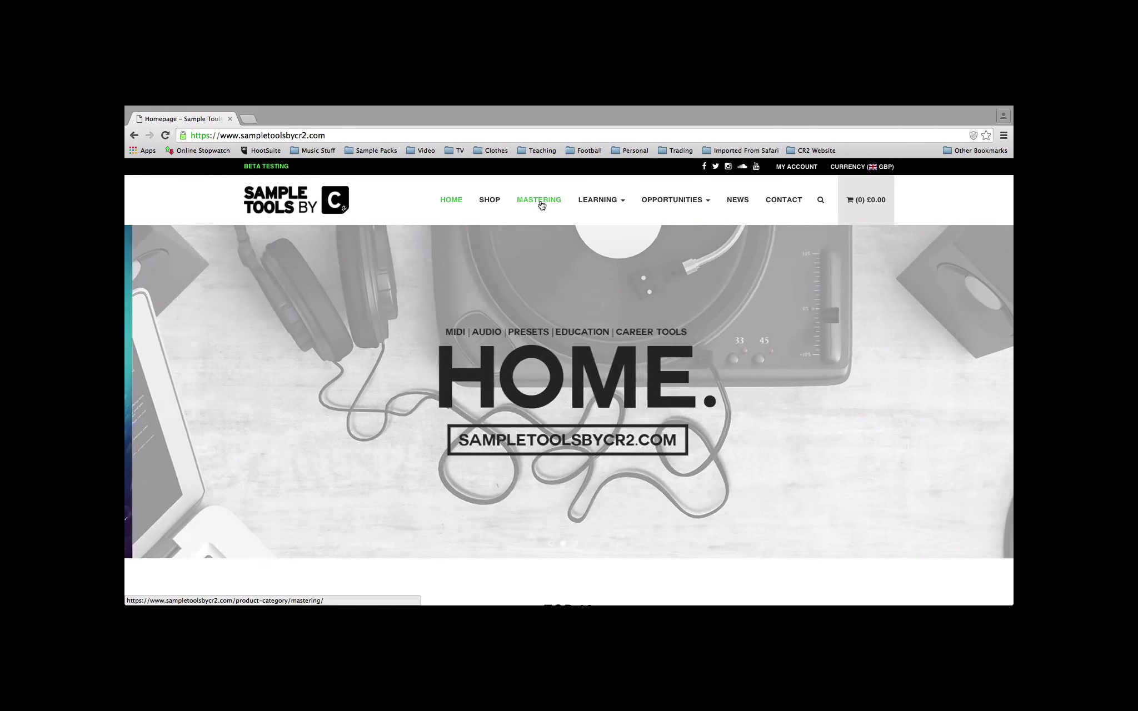
- Open the Mastering page of the Sample Tools by Cr2 website and look through its services down to the footer
left_click(540, 201)
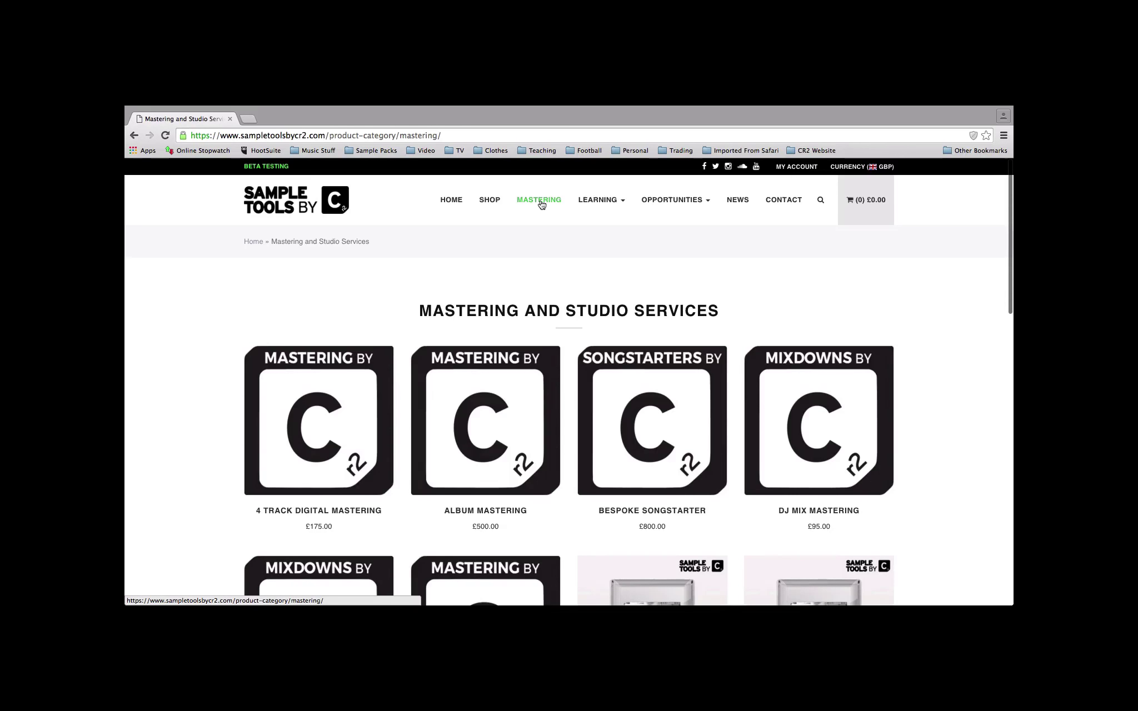
scroll(347, 297, "down", 5)
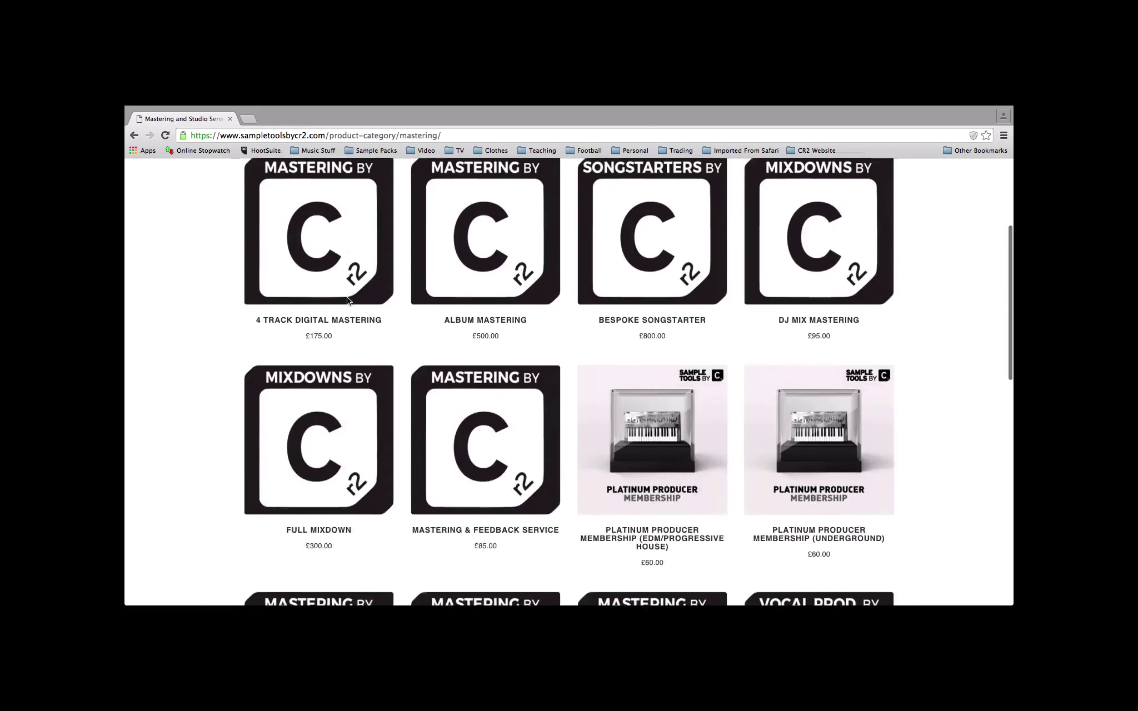
scroll(348, 299, "down", 15)
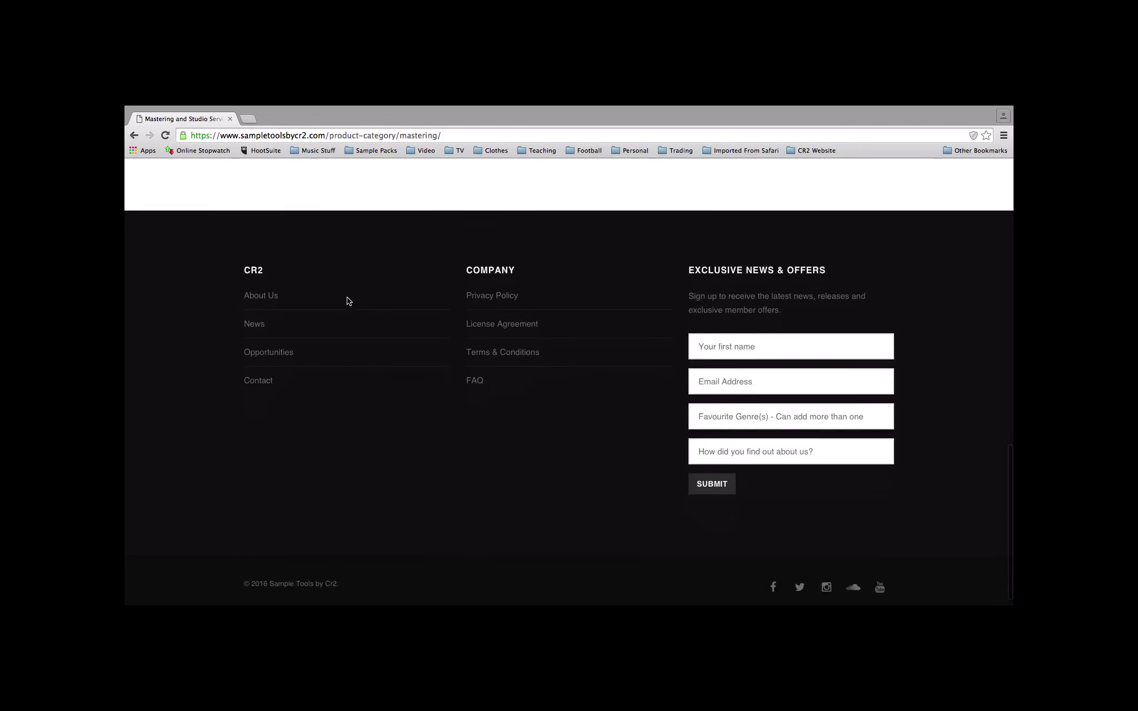